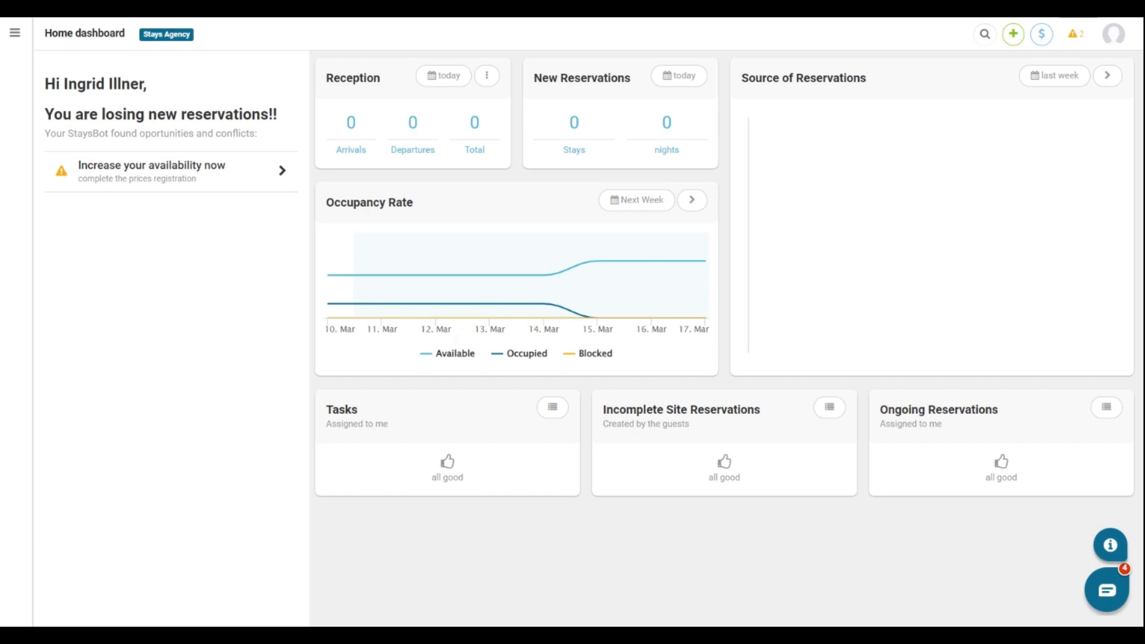
- From the calendar, start a reservation for 16–20 Mar 2023 on the listing under Single units
click(15, 33)
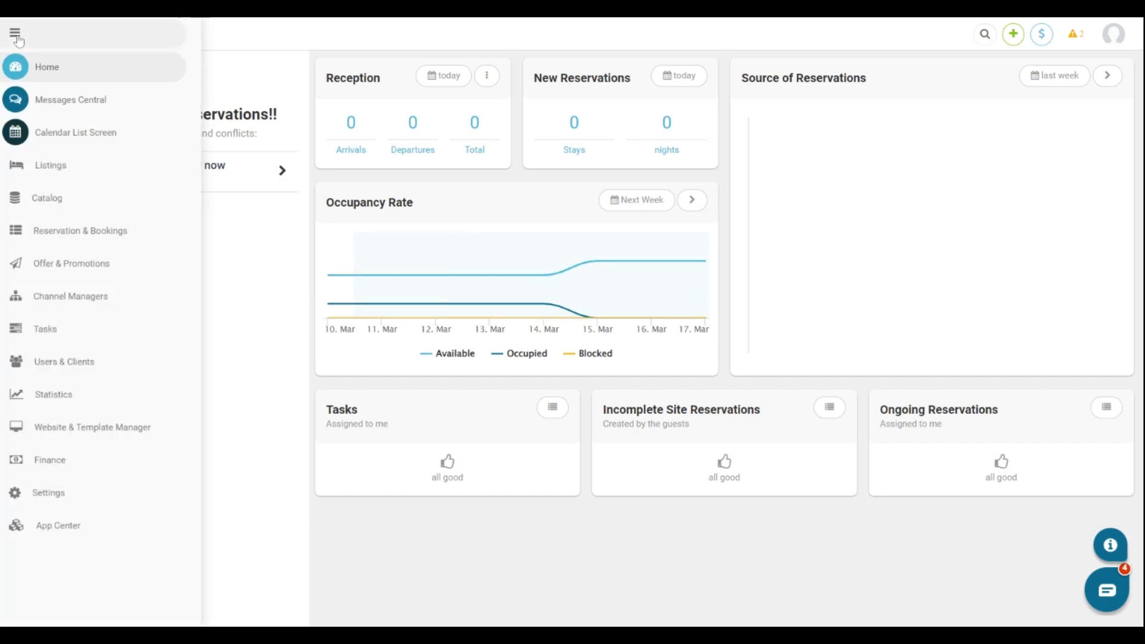
click(112, 134)
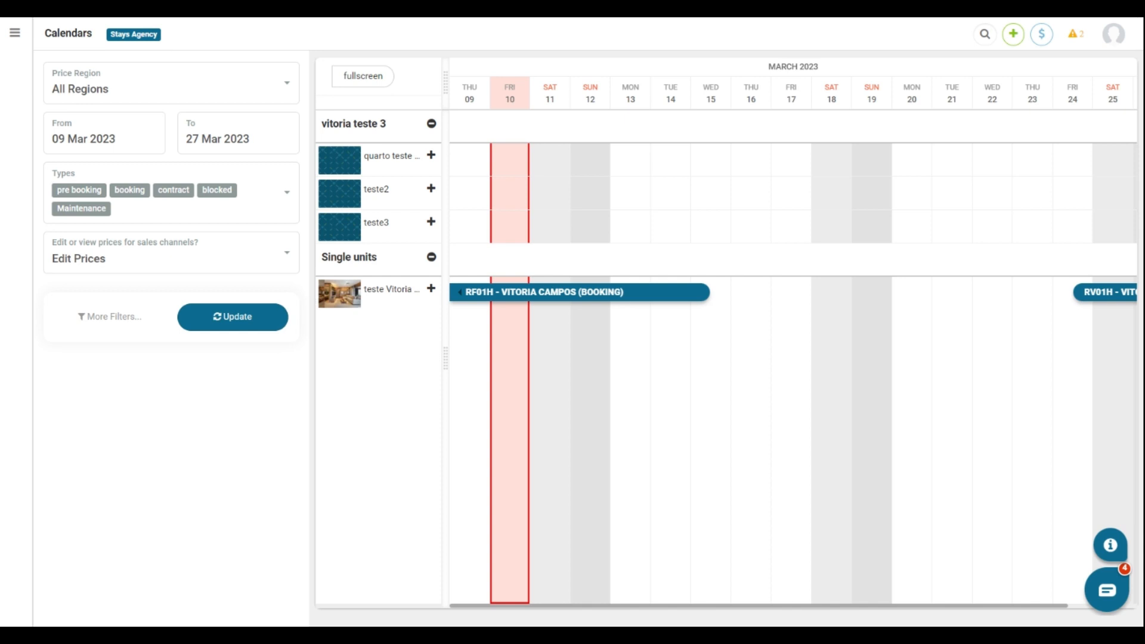
click(431, 290)
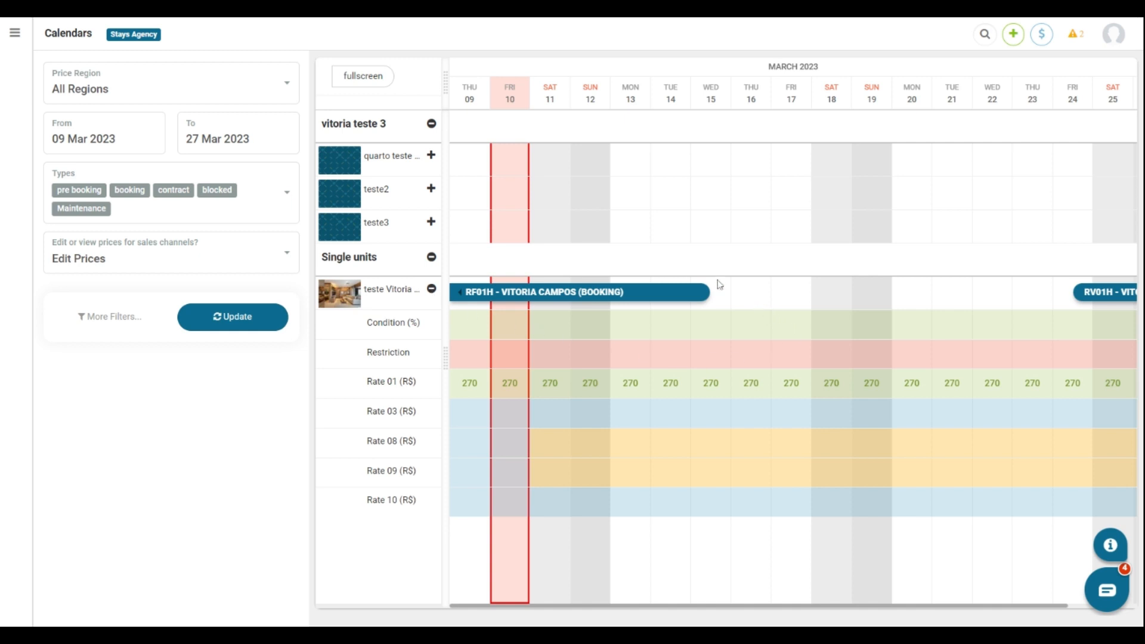
drag(755, 298, 907, 298)
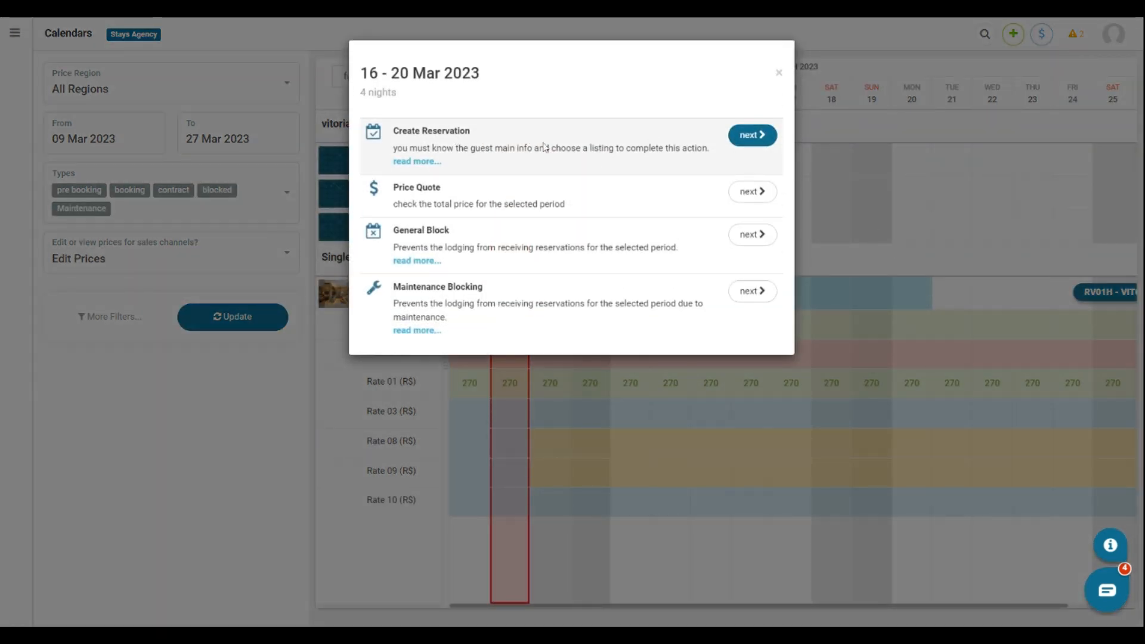
click(753, 137)
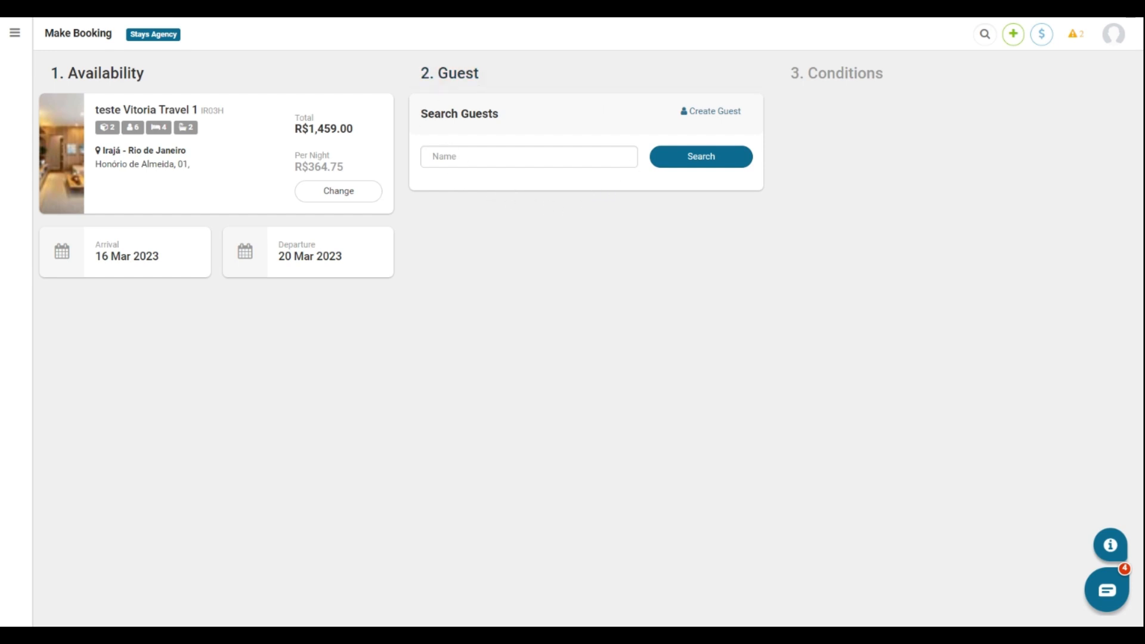
- Search the existing guests by the guest's last name
click(529, 157)
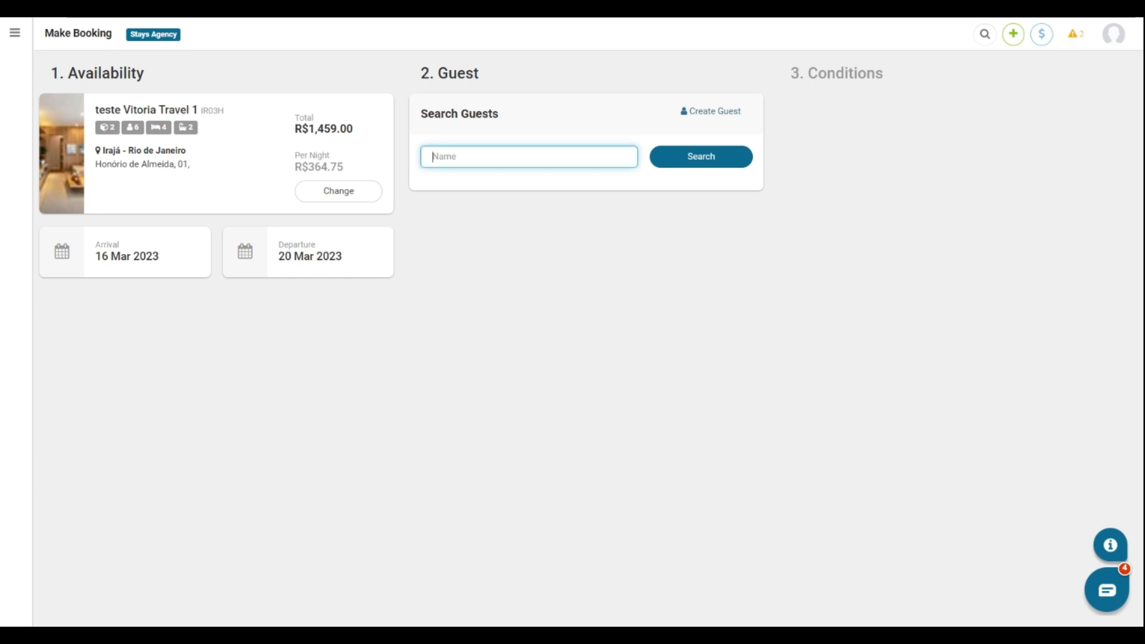
text(Campos)
click(581, 144)
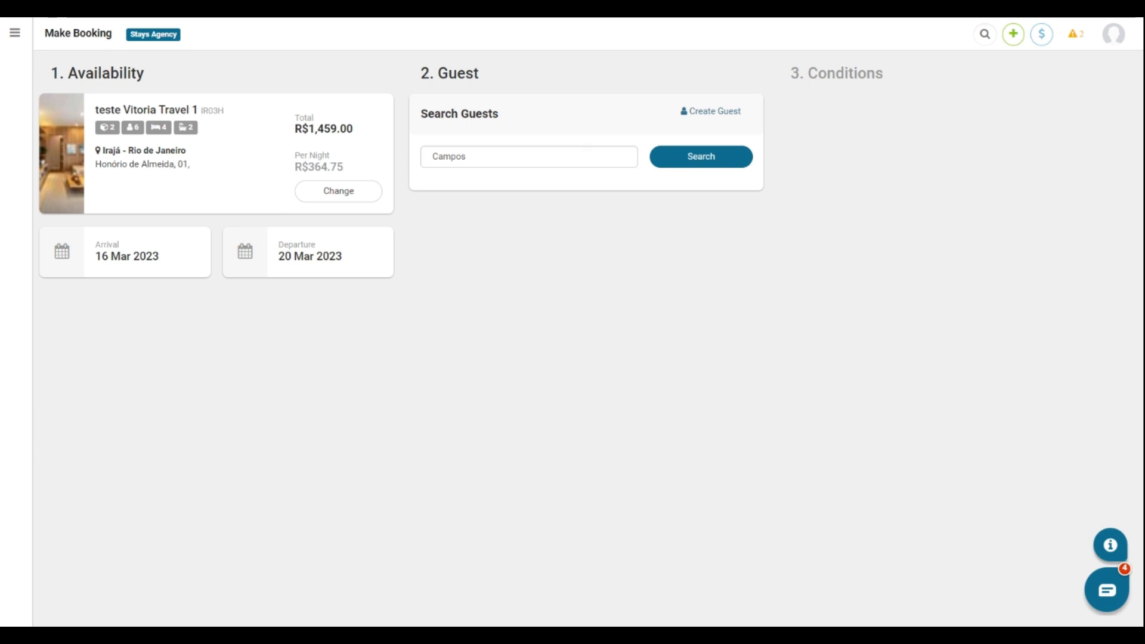
click(726, 163)
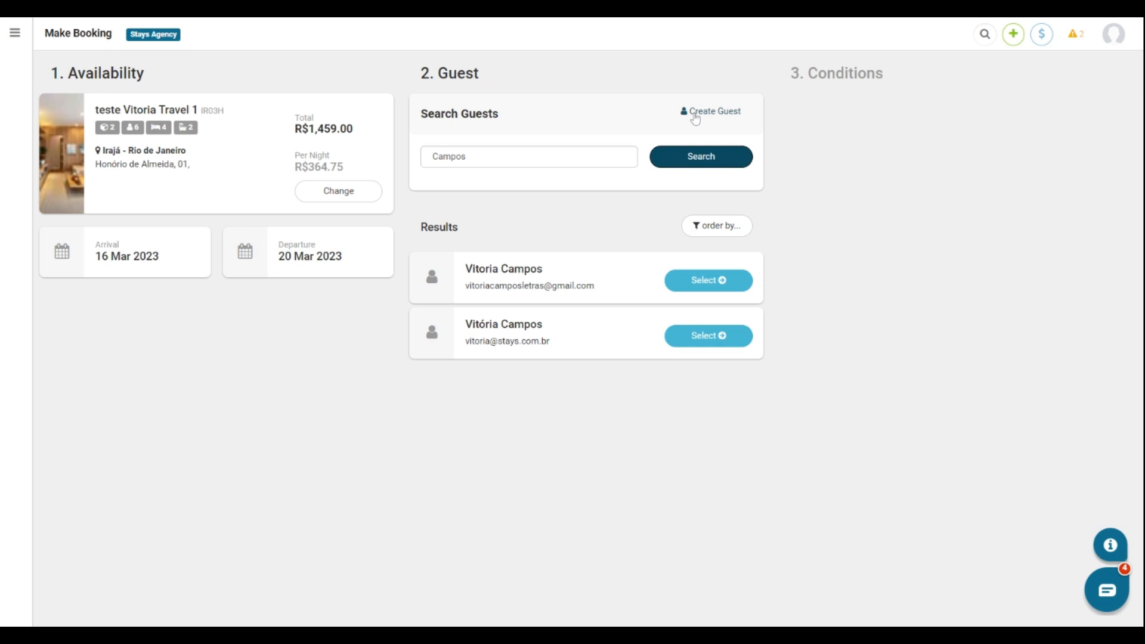
- View the new guest registration form and return to the search for existing guests
click(718, 117)
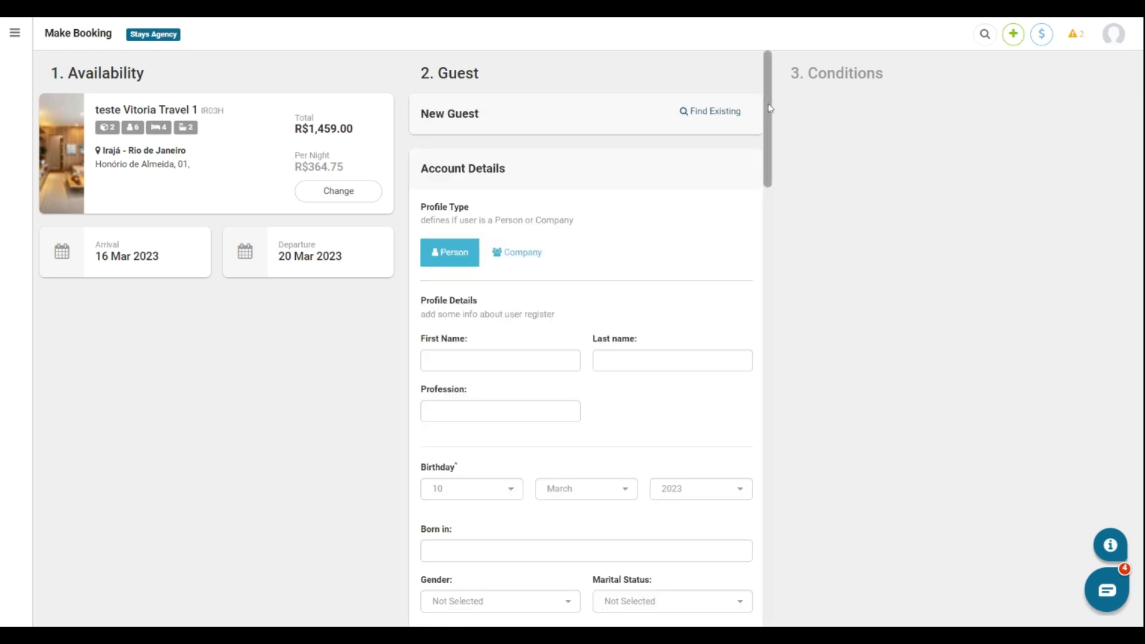
mouse_move(770, 108)
mouse_down()
mouse_move(767, 257)
mouse_move(763, 94)
mouse_up()
click(719, 111)
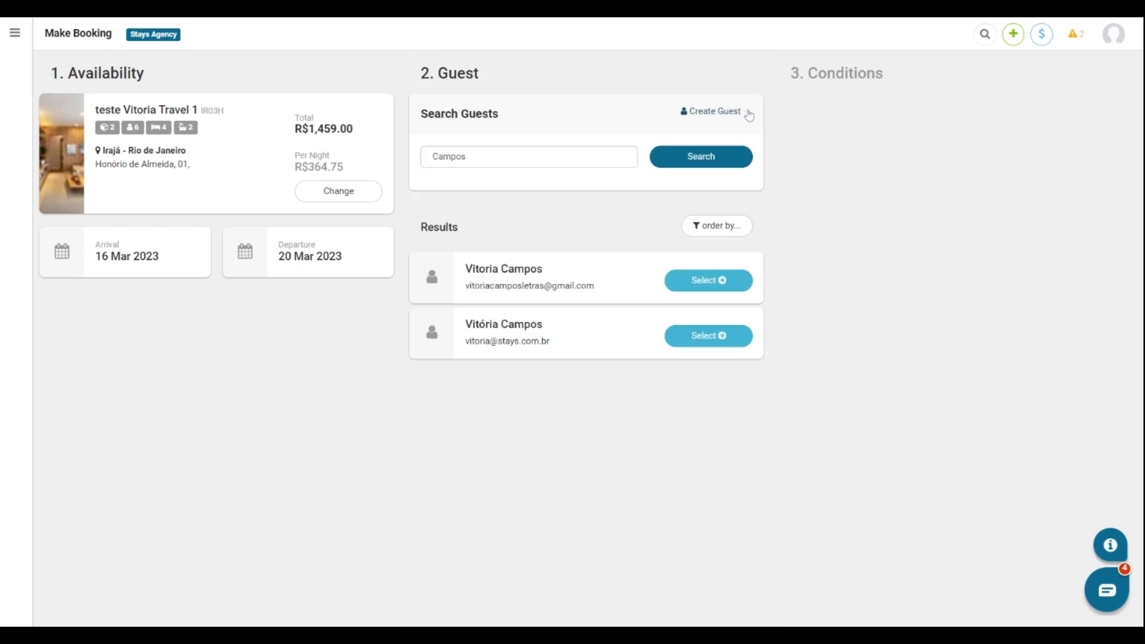
- Assign the second matching guest to the booking and choose to change the price by overwriting the daily rates total
click(716, 339)
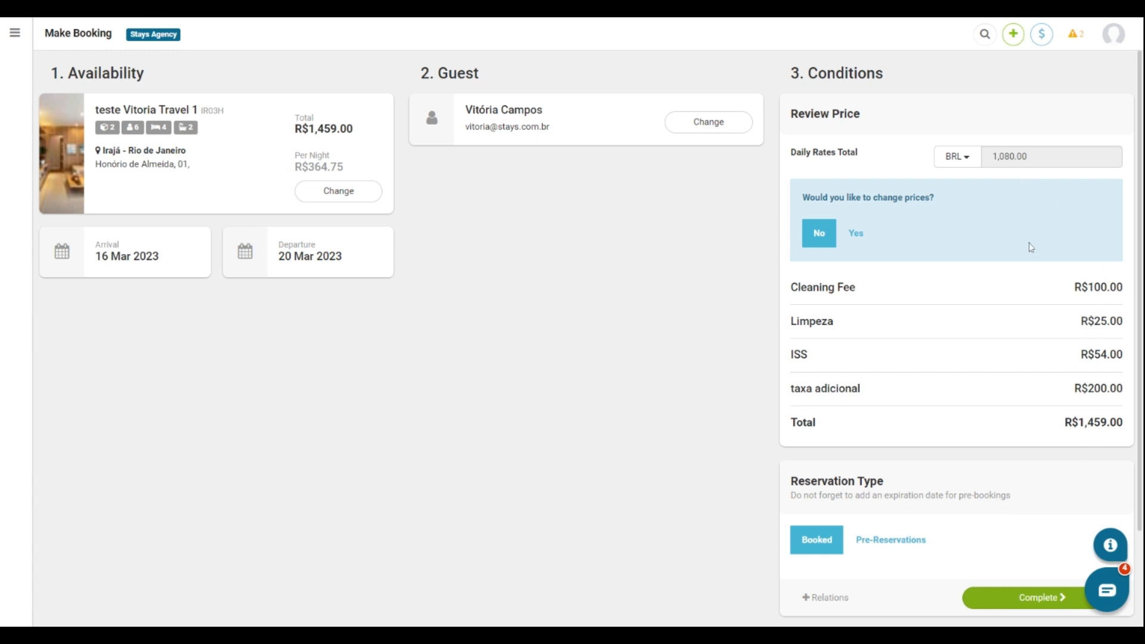
click(857, 233)
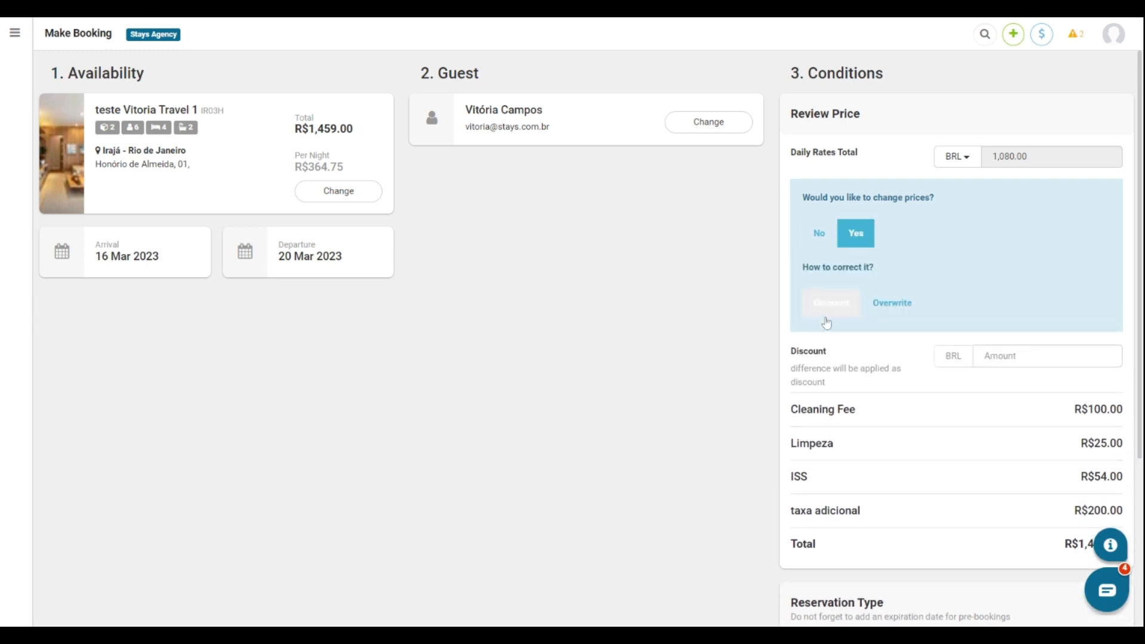
click(898, 306)
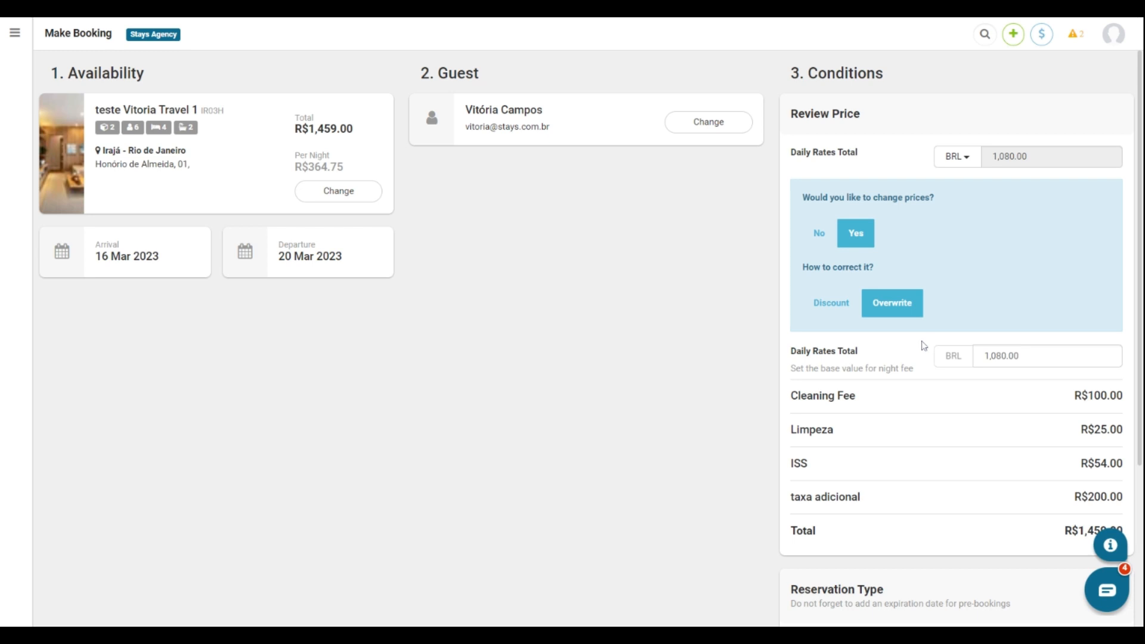
- Set the reservation type to Pre-Reservations with an expiration date of 11 Mar 2023
scroll(925, 345, down, 3)
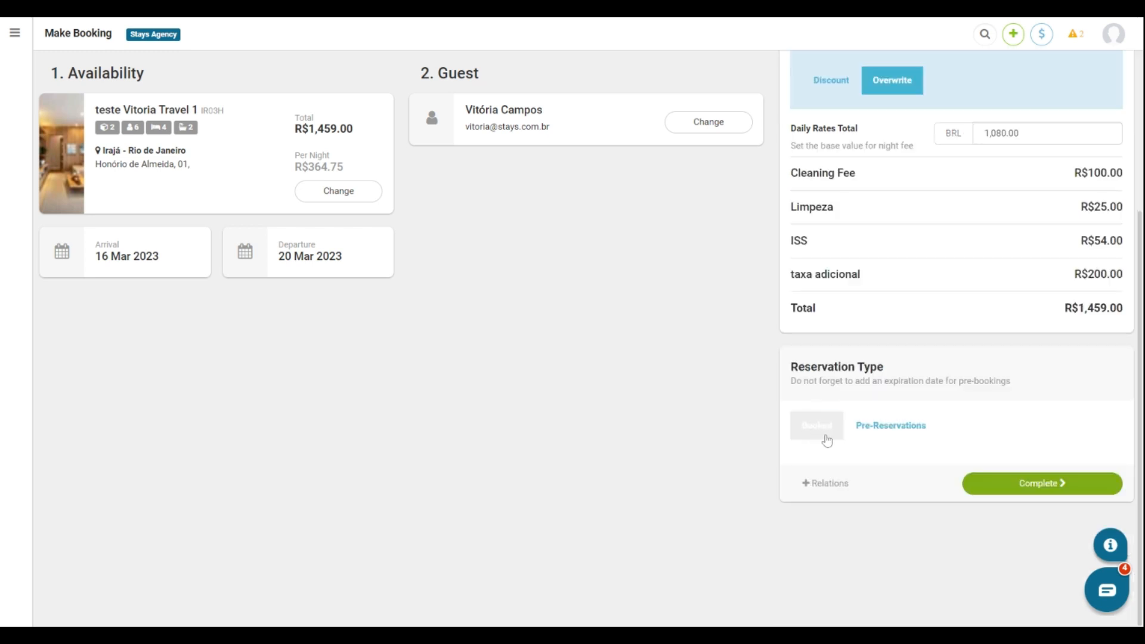
click(899, 437)
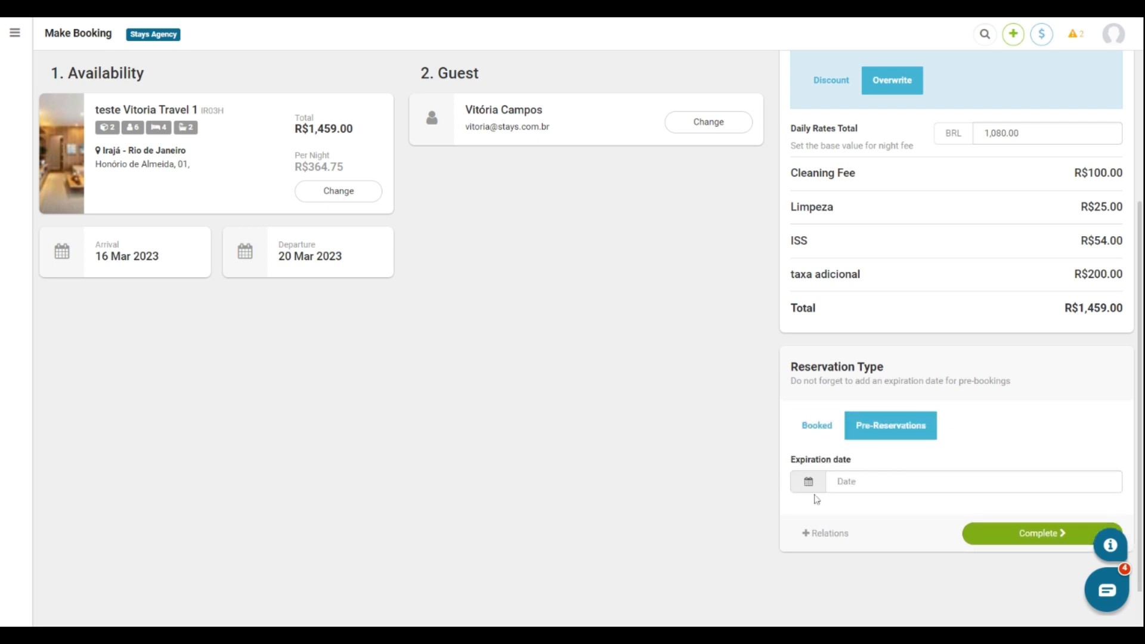
click(812, 485)
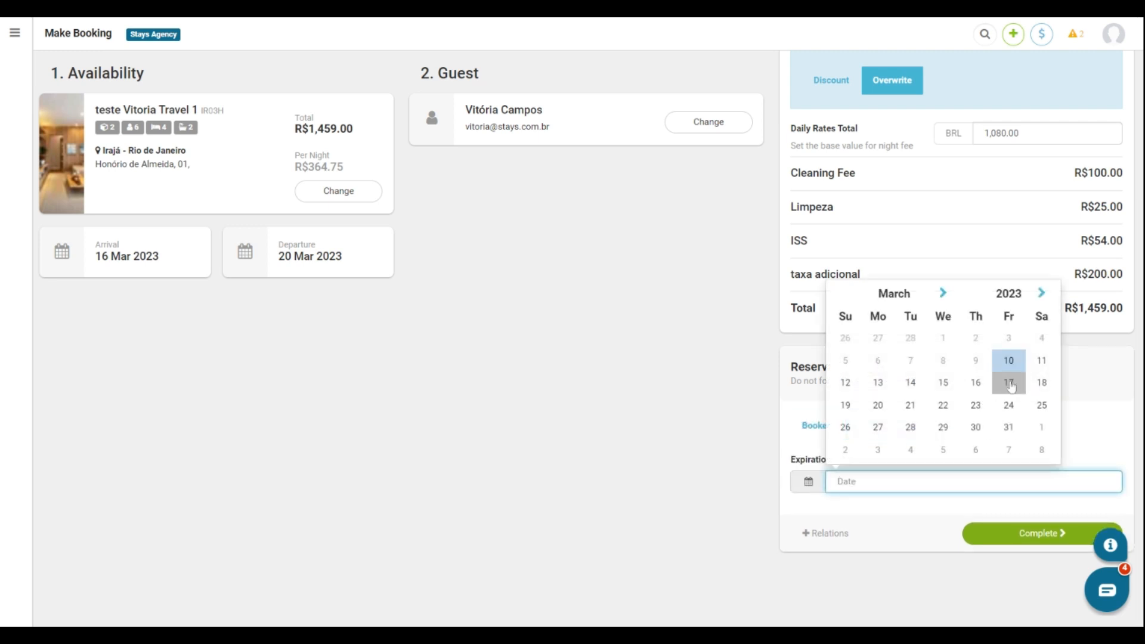
click(1041, 361)
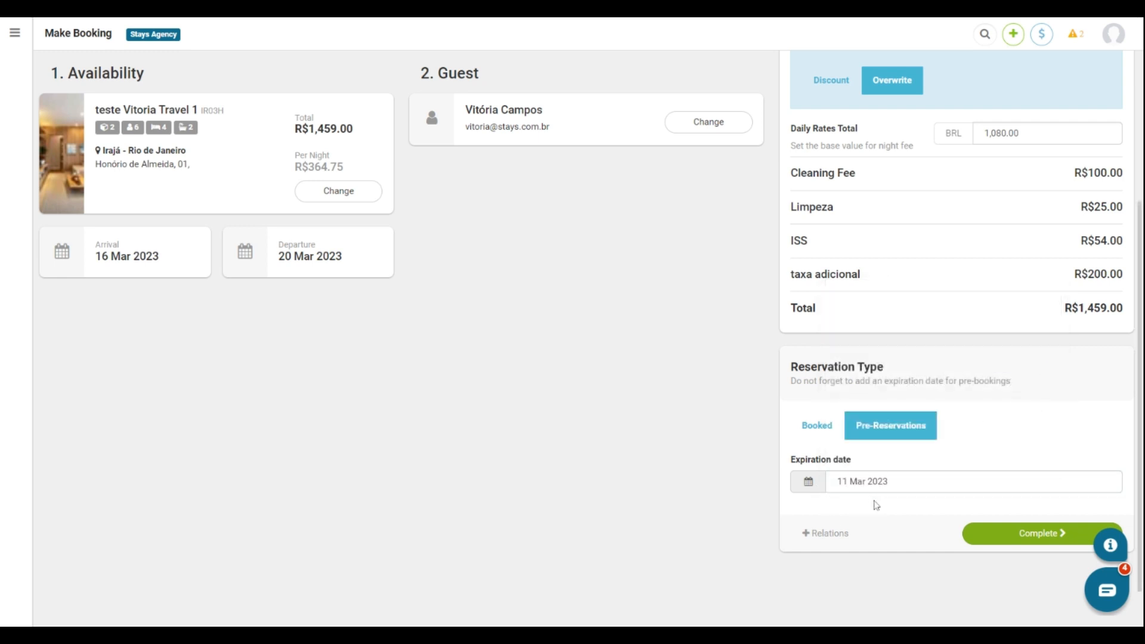
- Add relations to the booking with Airbnb as the reservation source, and complete the booking
click(825, 533)
scroll(826, 537, down, 5)
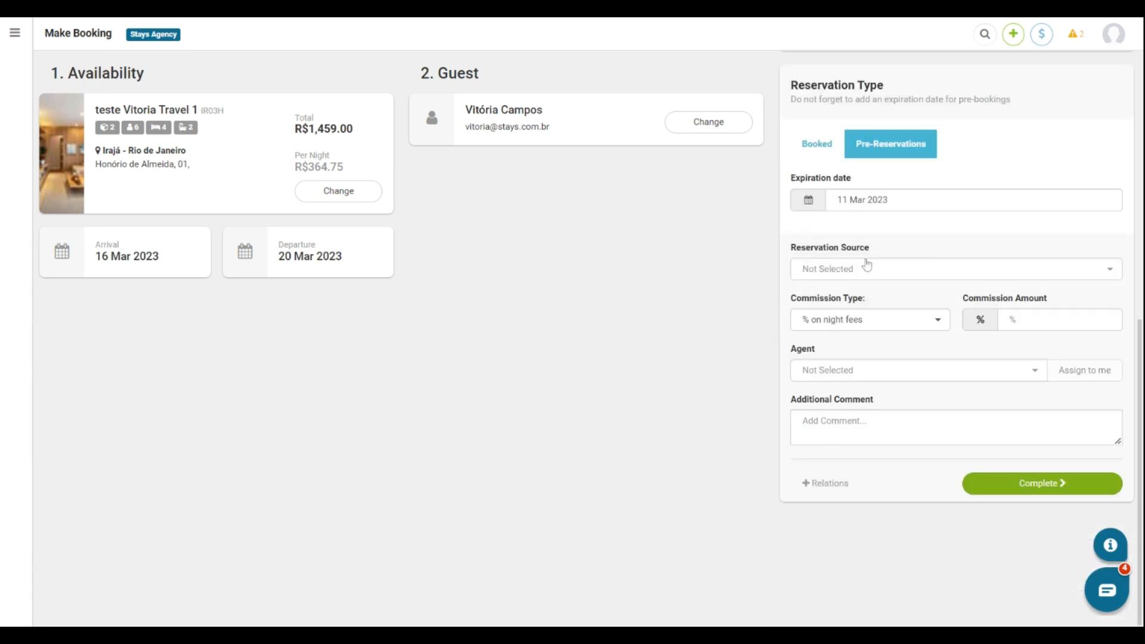
click(910, 272)
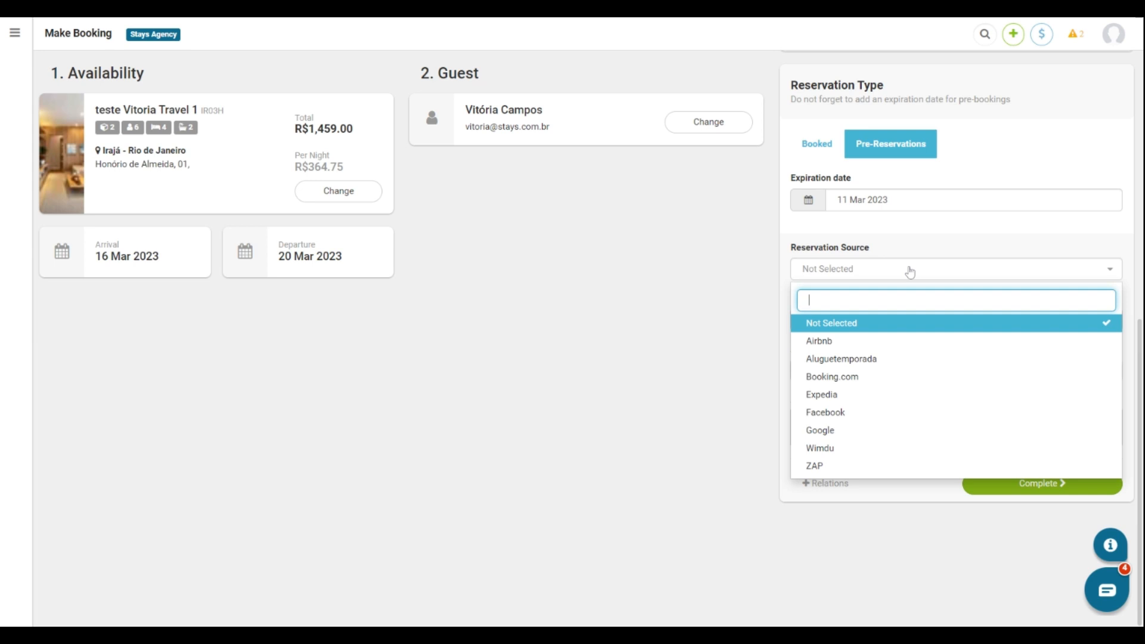
click(882, 341)
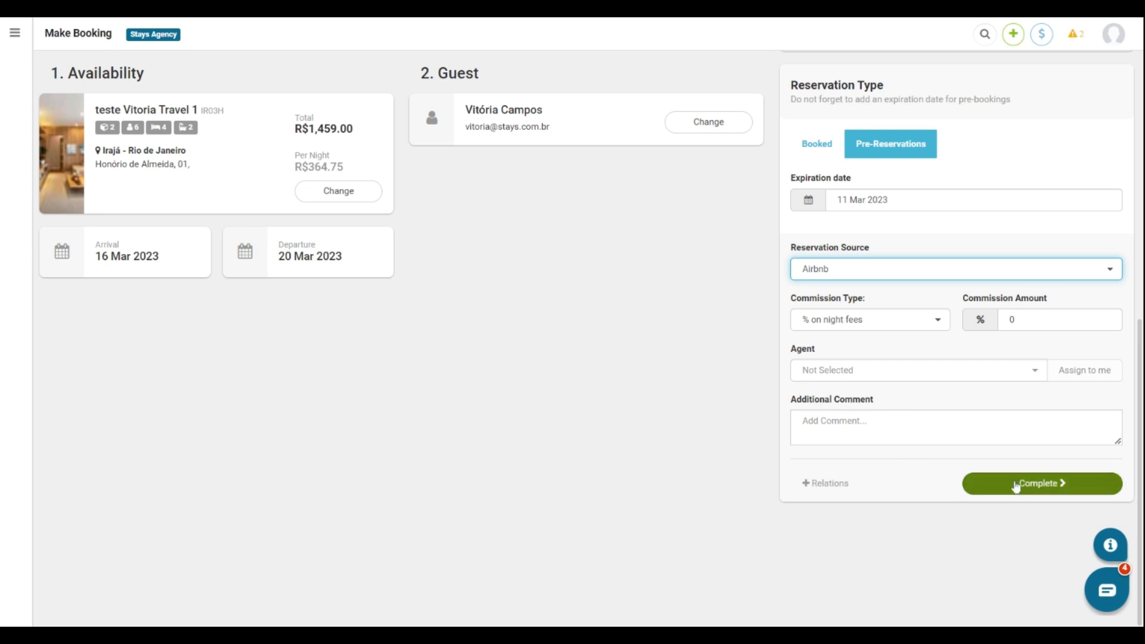
click(1048, 487)
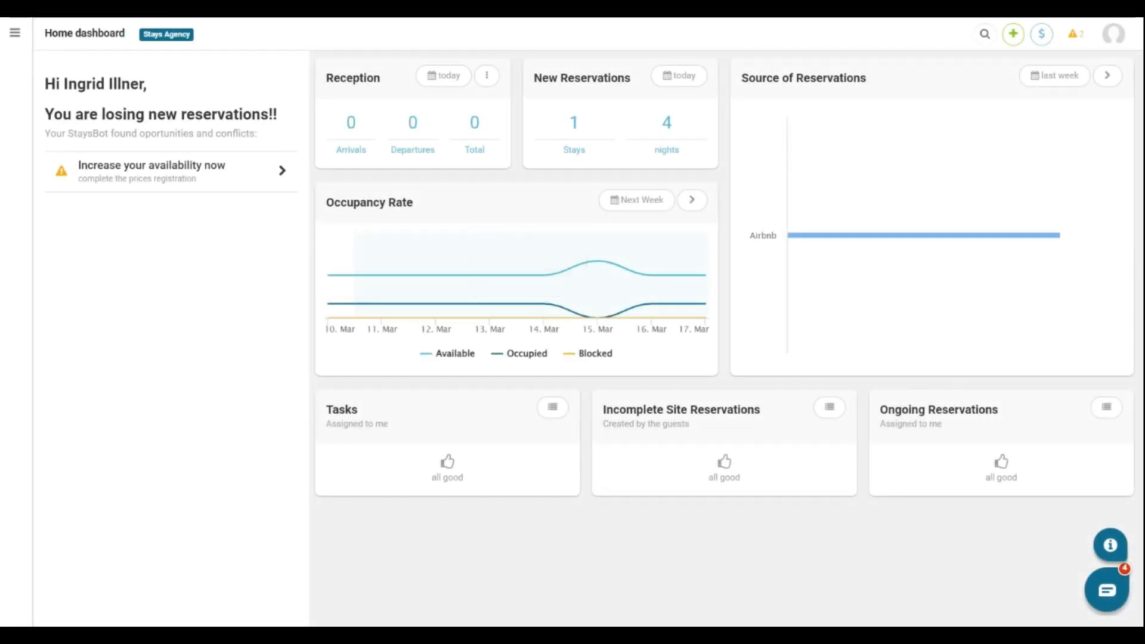
- Start a new reservation from Reservation & Bookings, search availability for 21–23 Mar 2023 and select the listing found
click(15, 34)
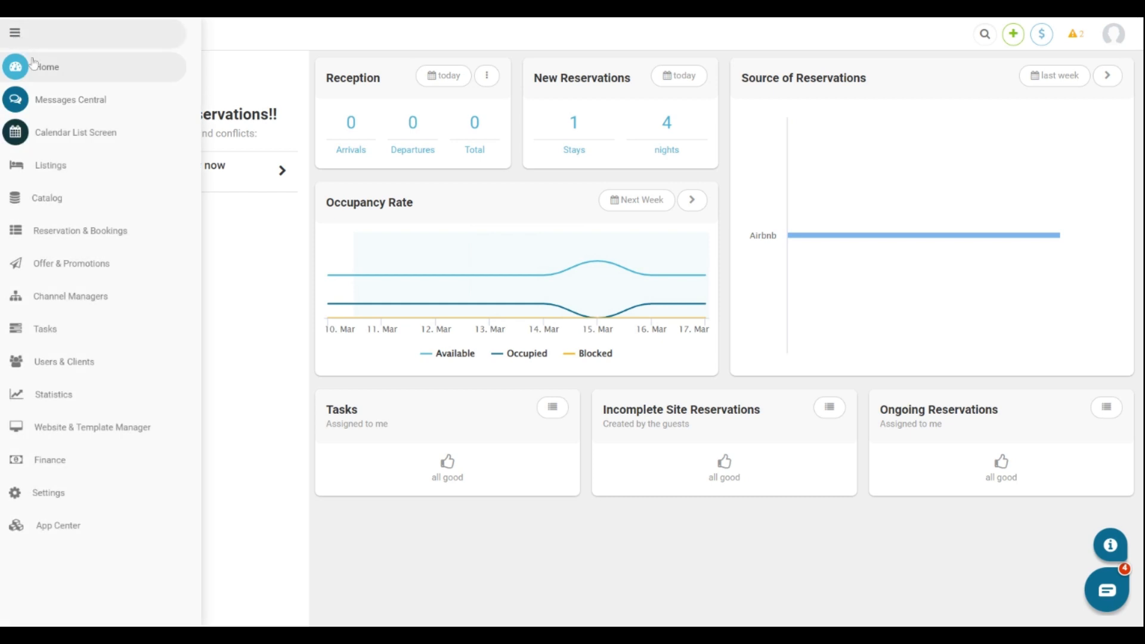
click(128, 237)
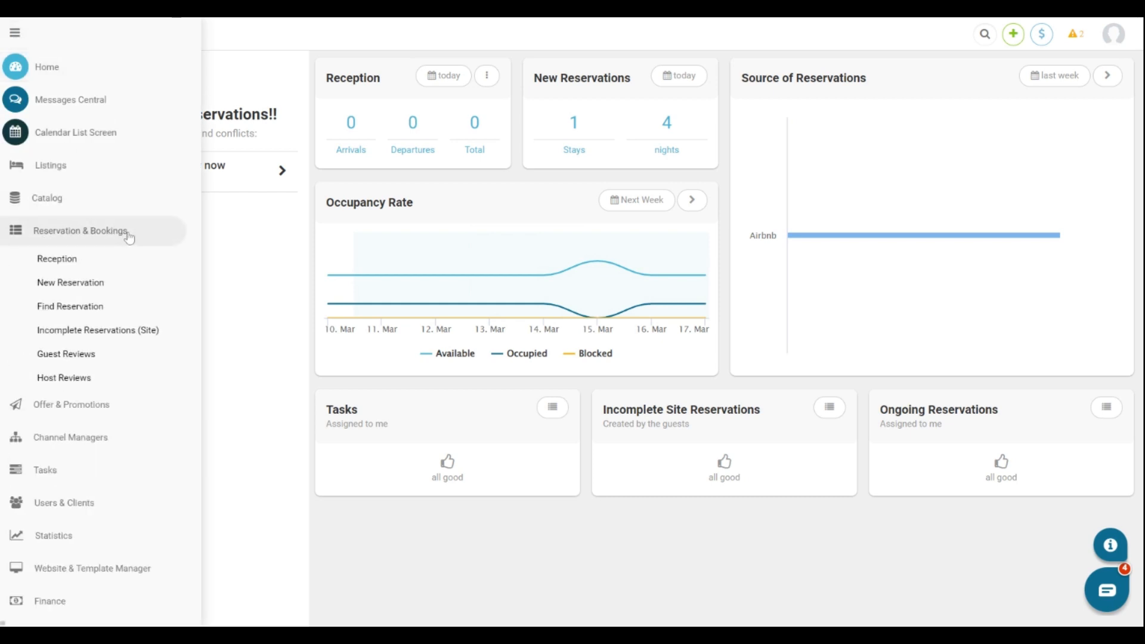
click(71, 283)
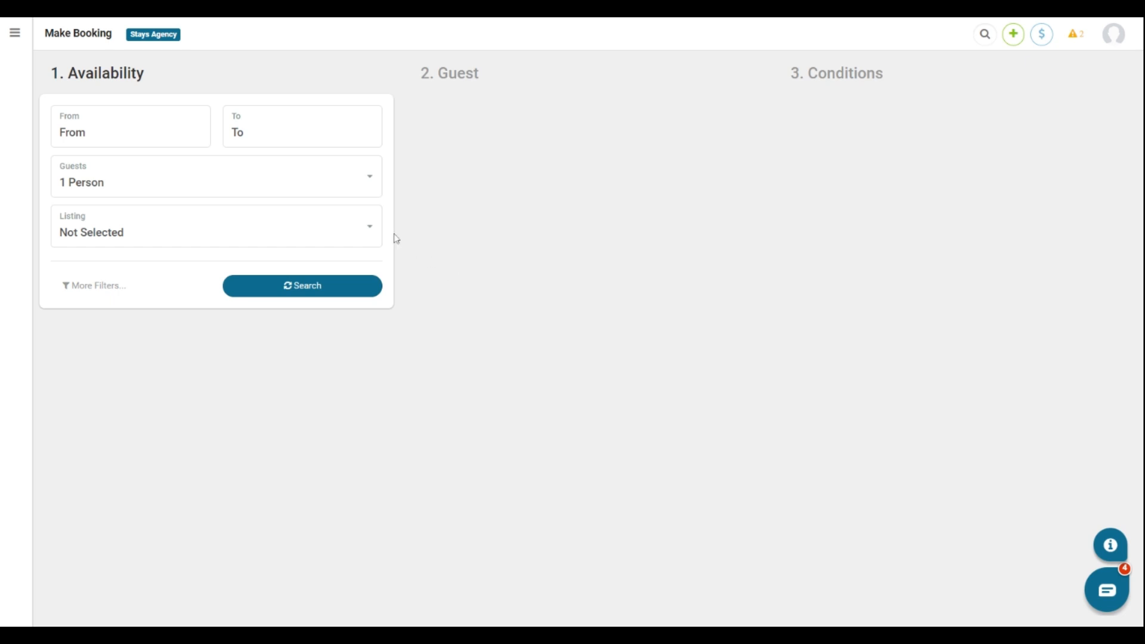
click(138, 131)
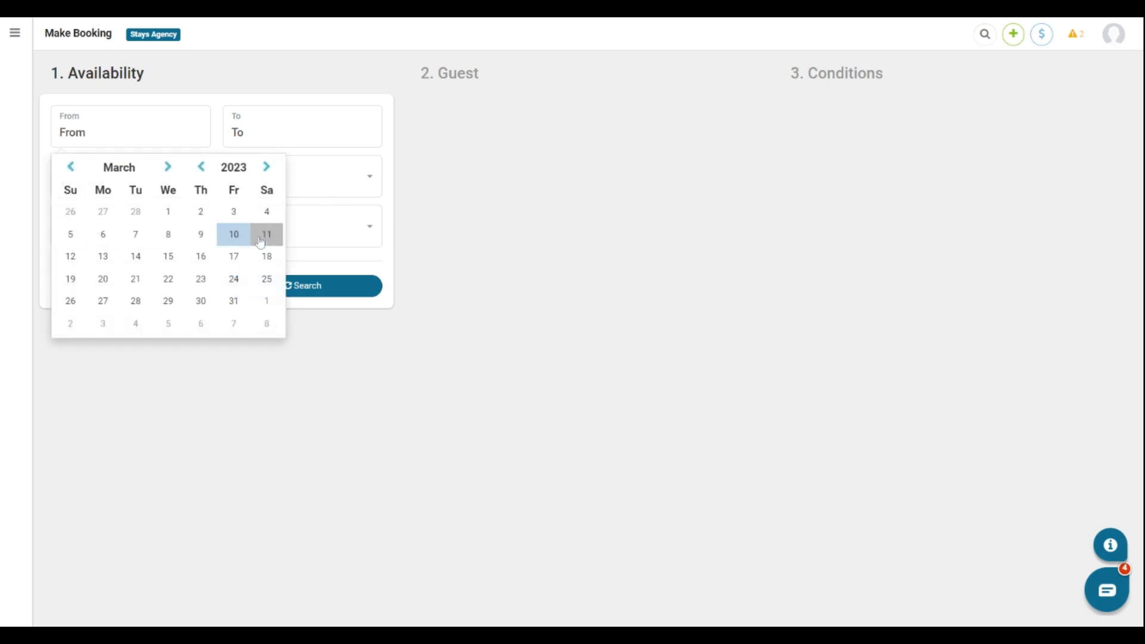
click(131, 276)
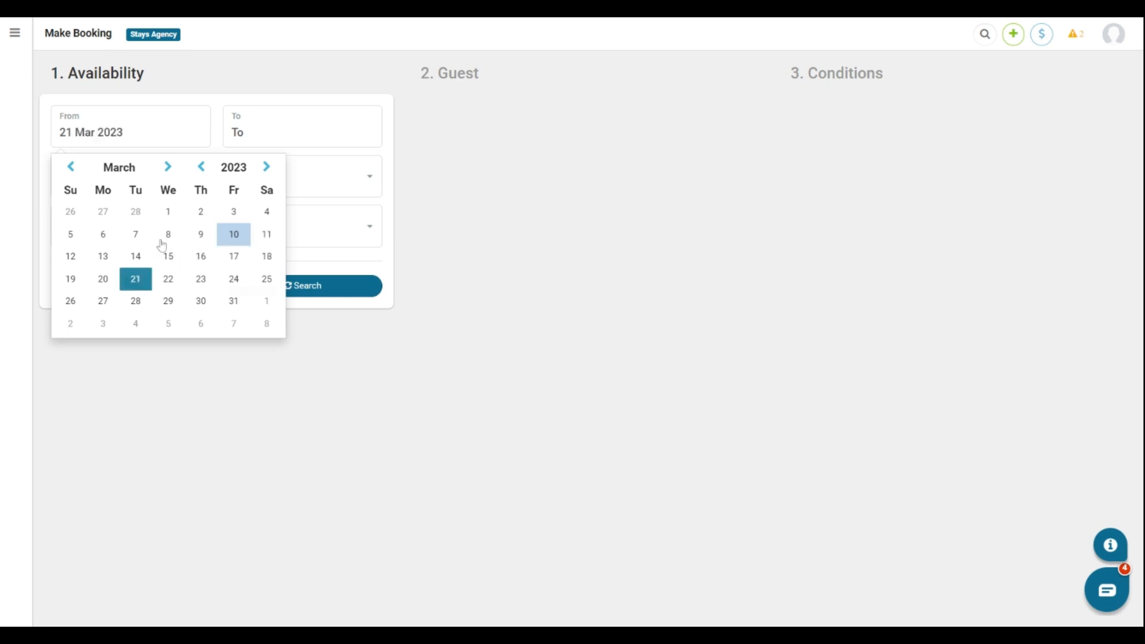
click(387, 280)
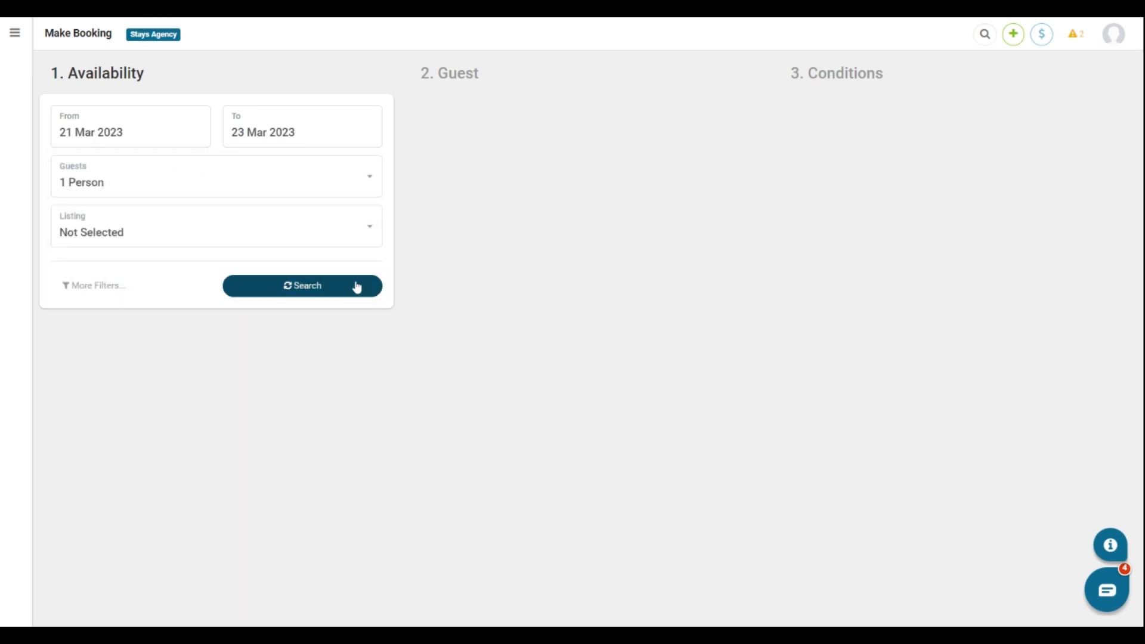
click(354, 286)
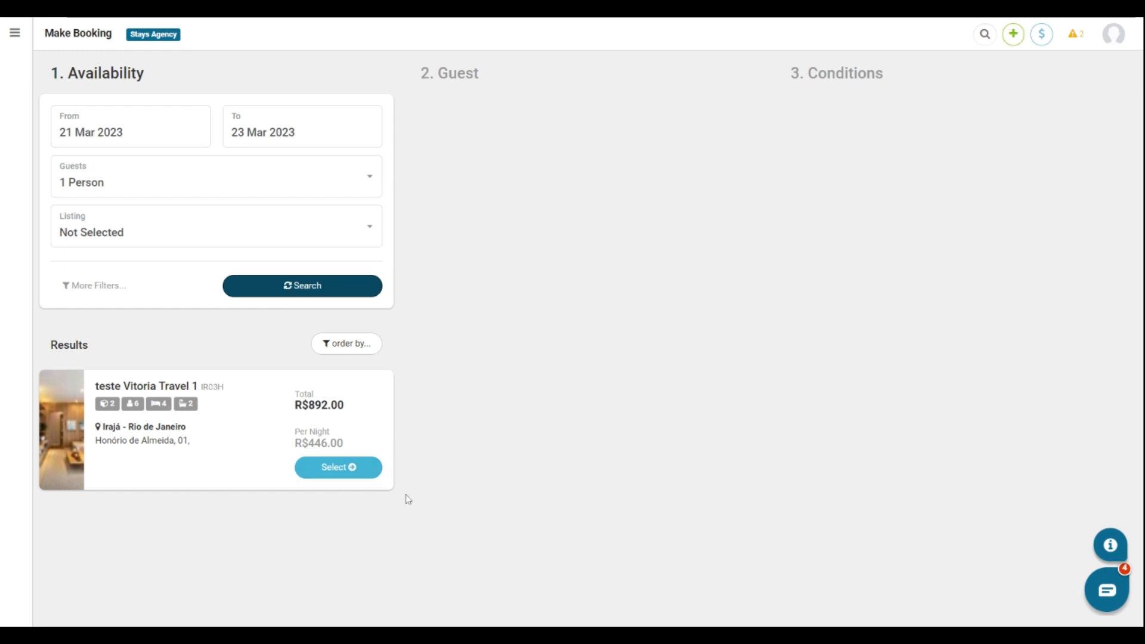
click(349, 469)
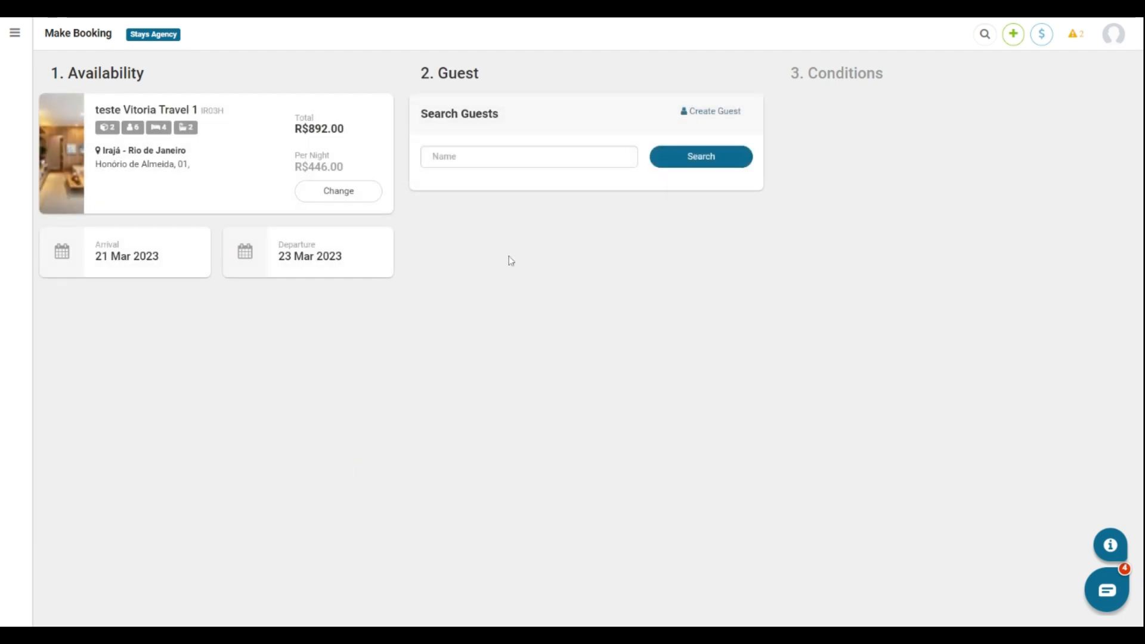
- Search the guests by last name and assign the second match to the 21–23 Mar 2023 booking
click(504, 157)
text(Campos)
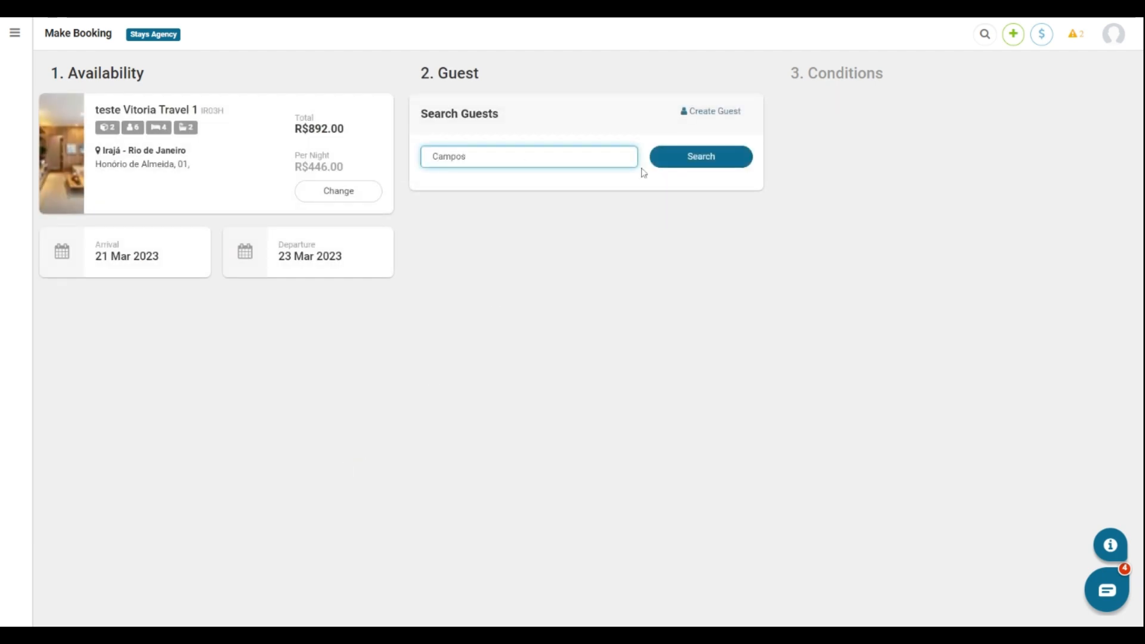
click(656, 166)
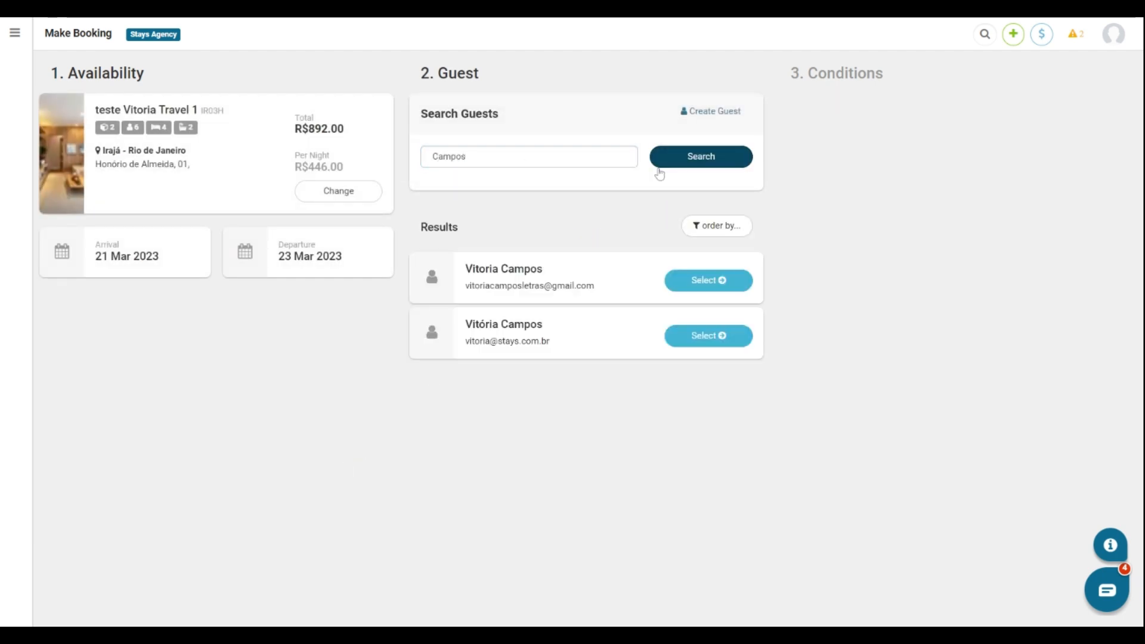
click(723, 335)
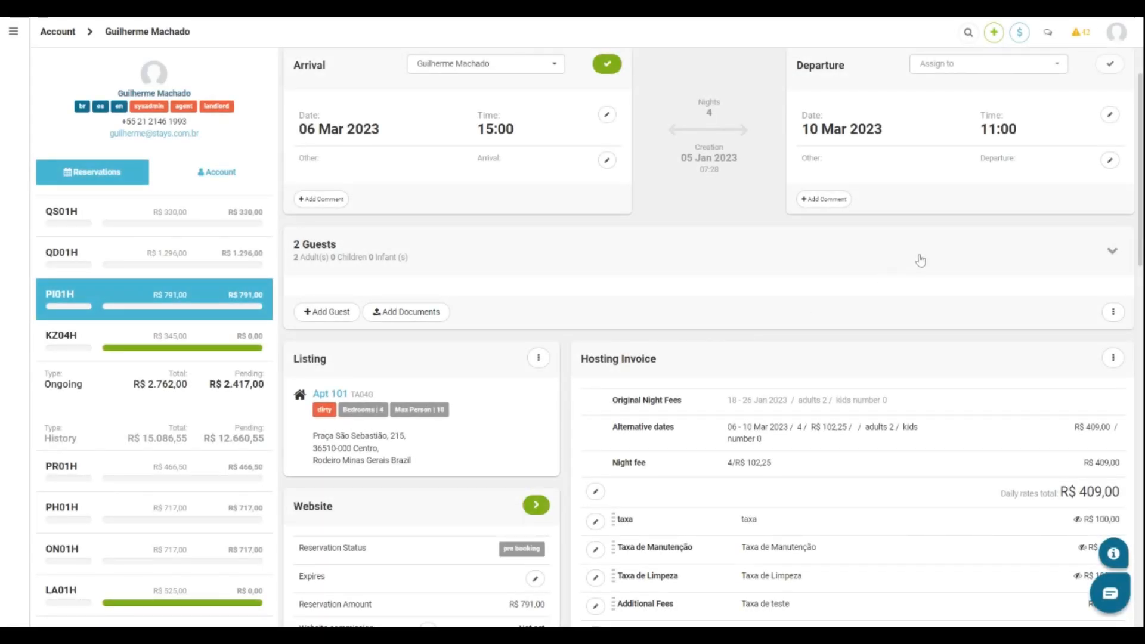
- Start a new booking through the quick-create options on the reservation page
click(996, 35)
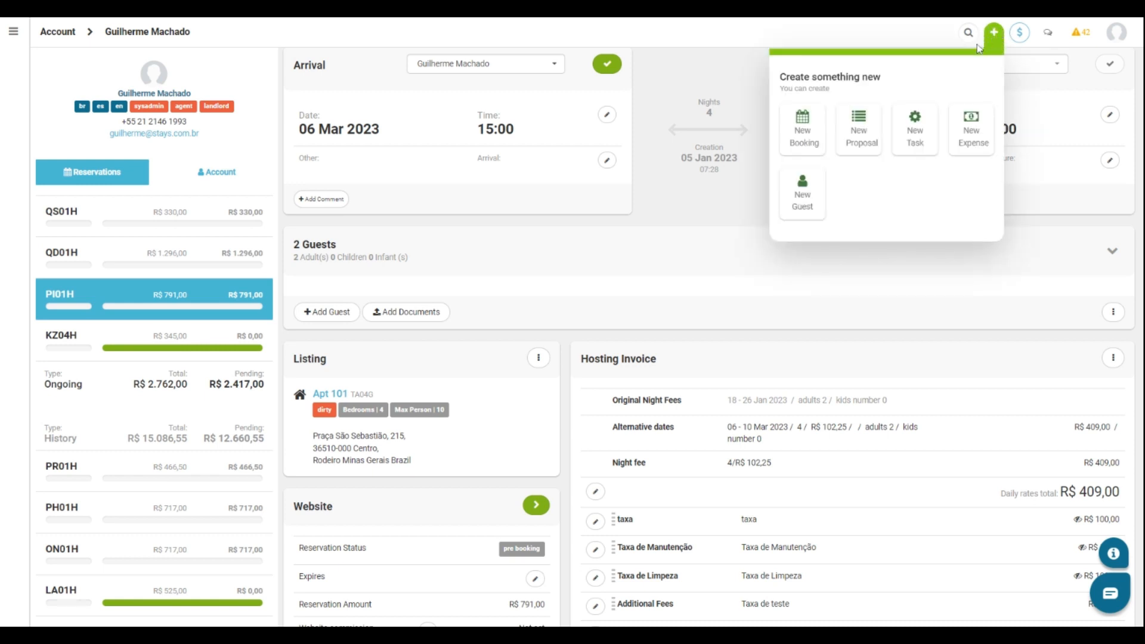
click(807, 132)
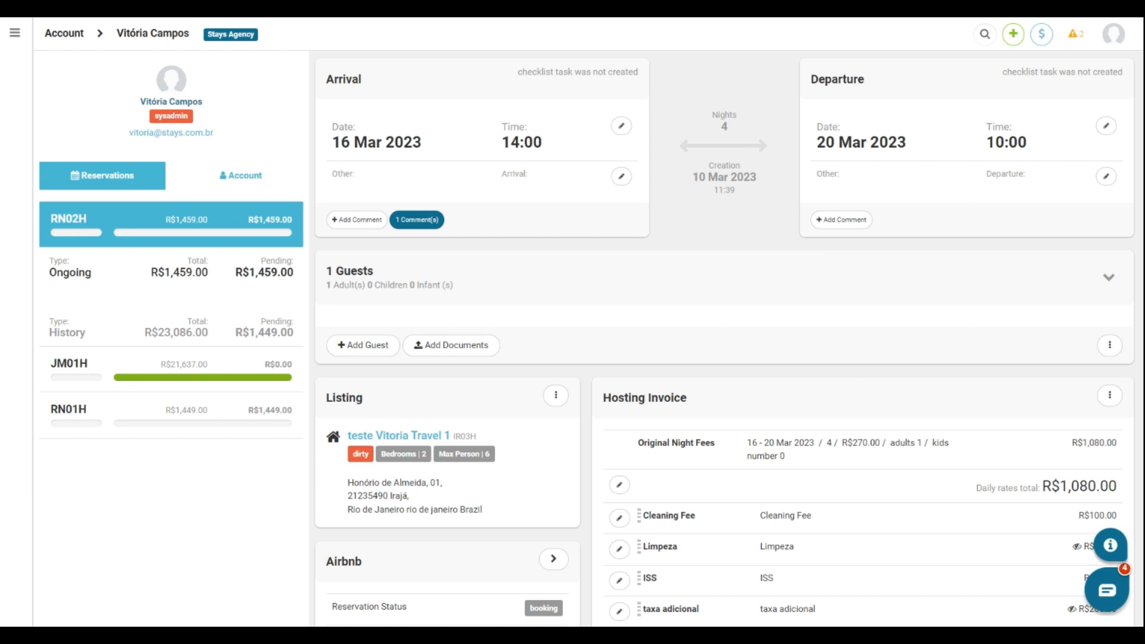
- Show the account options of the guest on the 16–20 Mar 2023 reservation
click(233, 183)
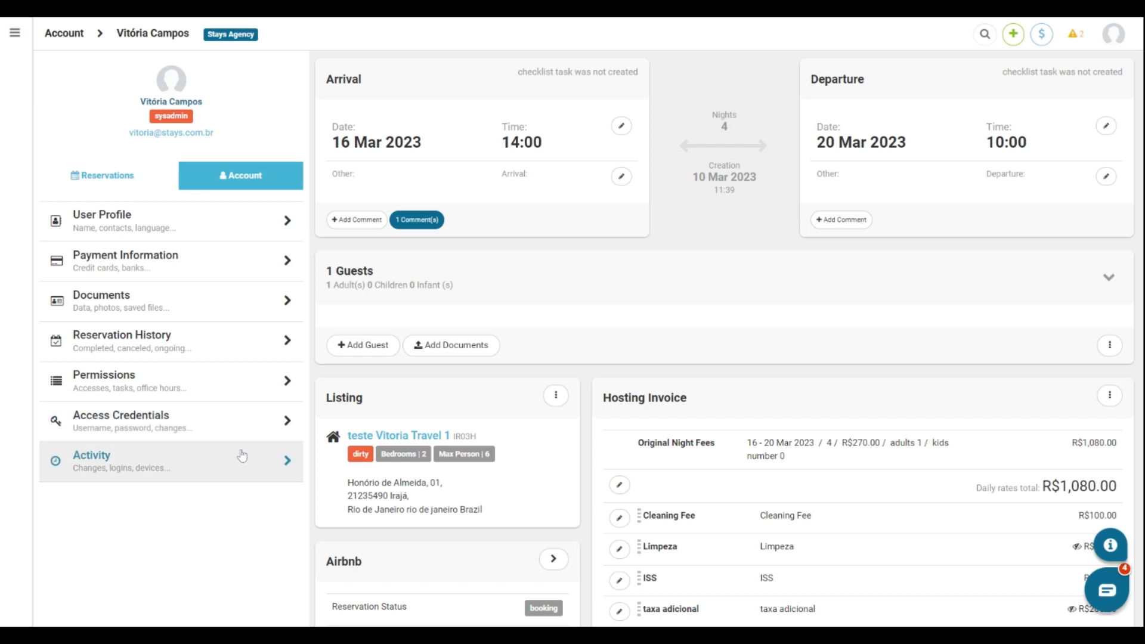
- Return to the guest's reservations and view the options for changing the period of the 16–20 Mar 2023 reservation
click(108, 177)
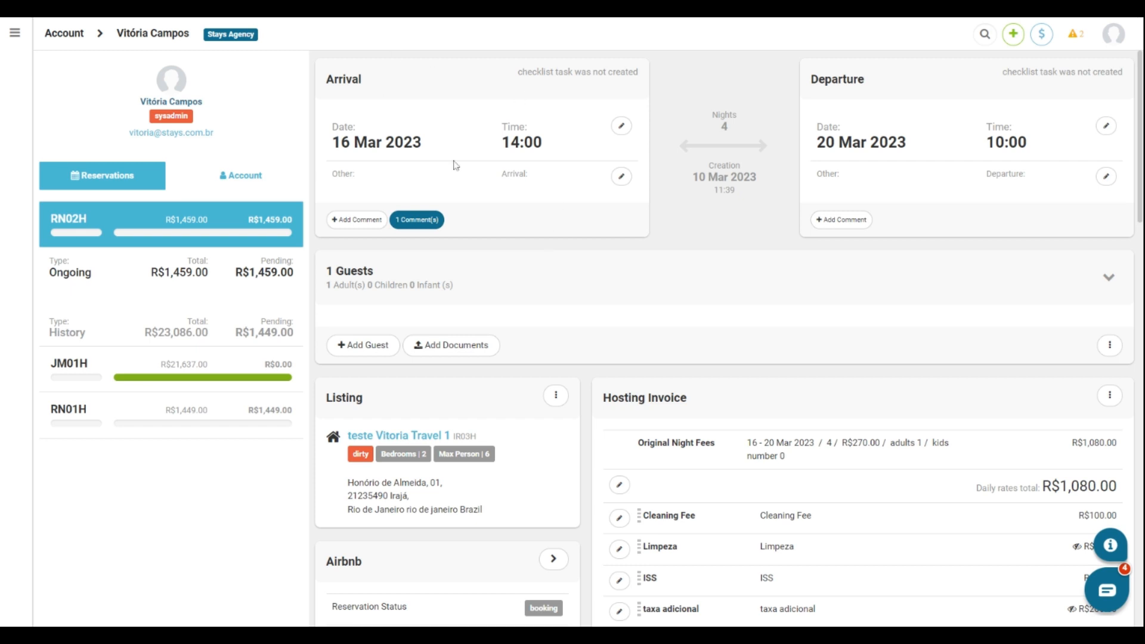
click(622, 127)
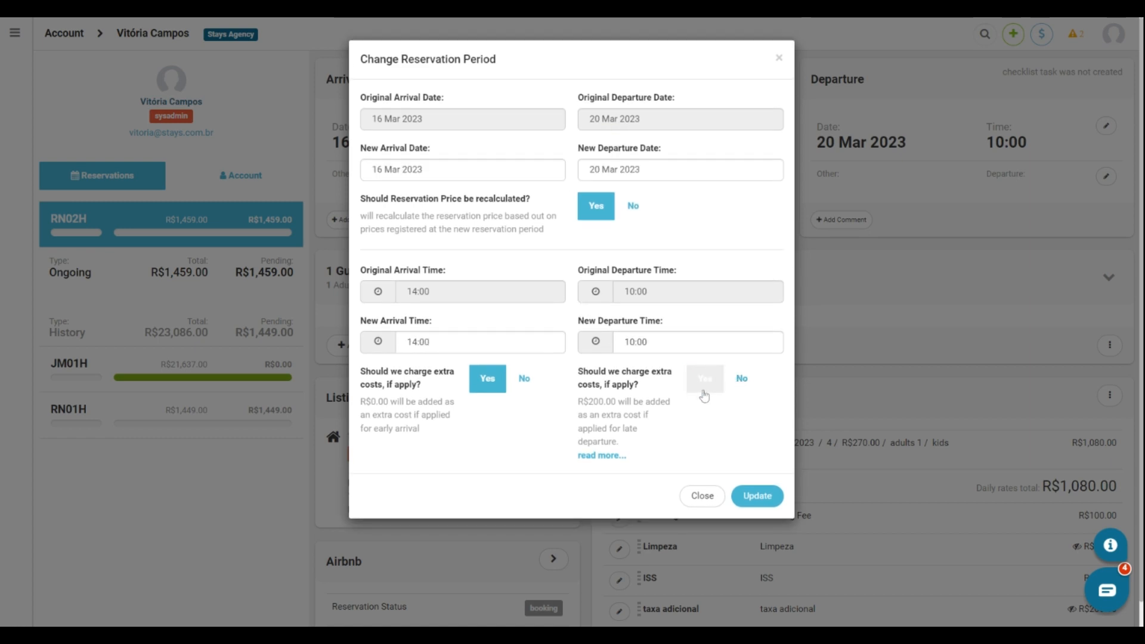
click(496, 381)
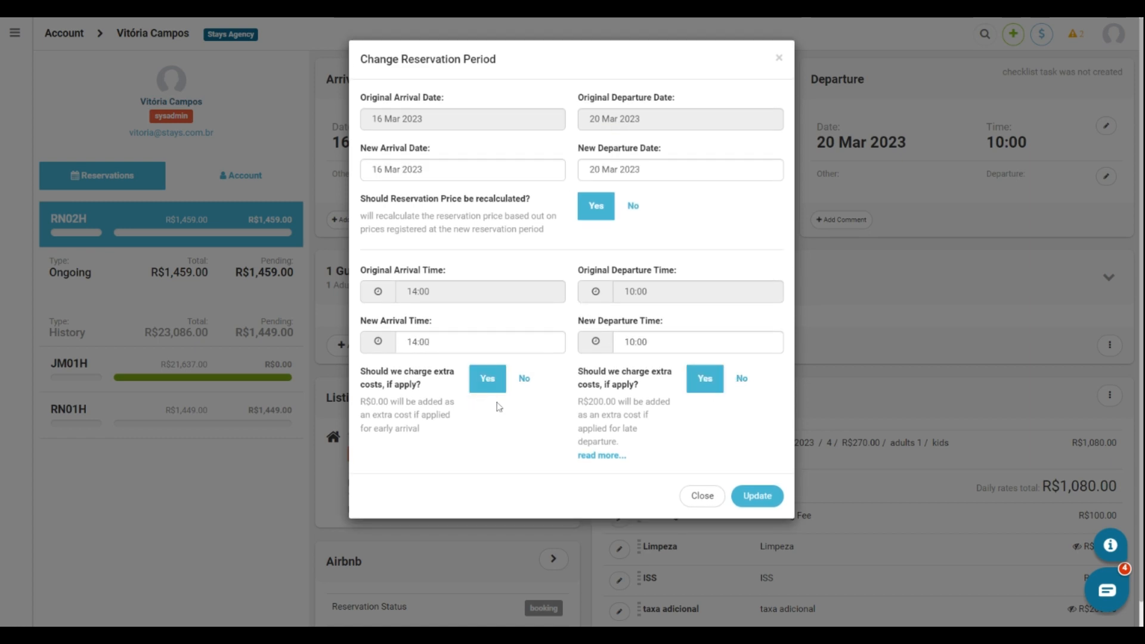
click(700, 497)
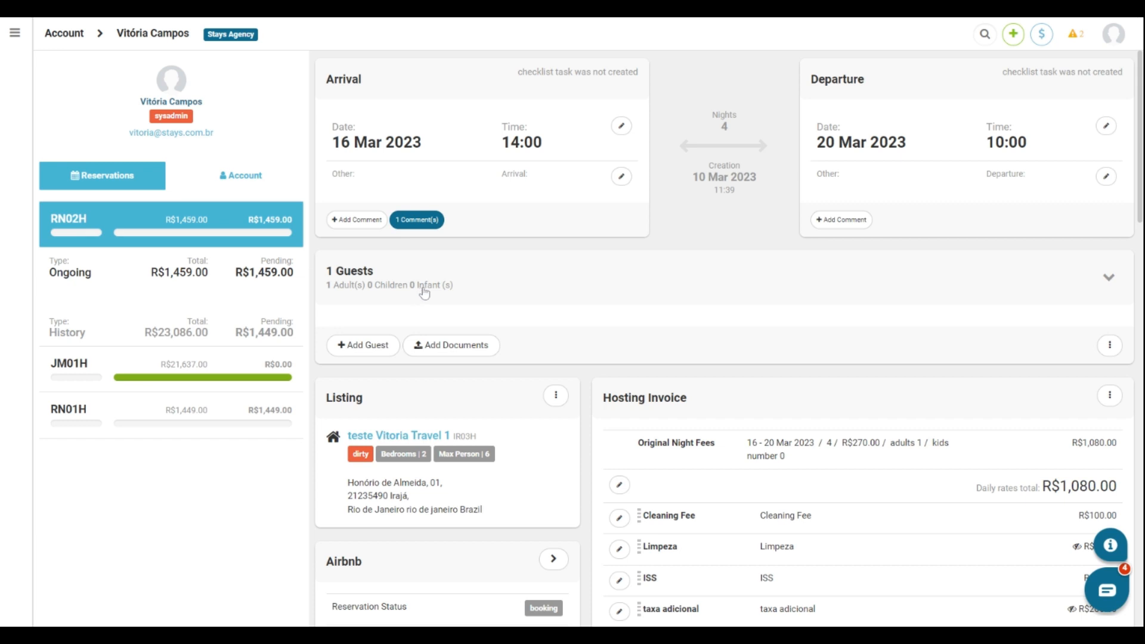
- View the reservation's form for adding a guest, its guest registration options and its document upload area
click(357, 352)
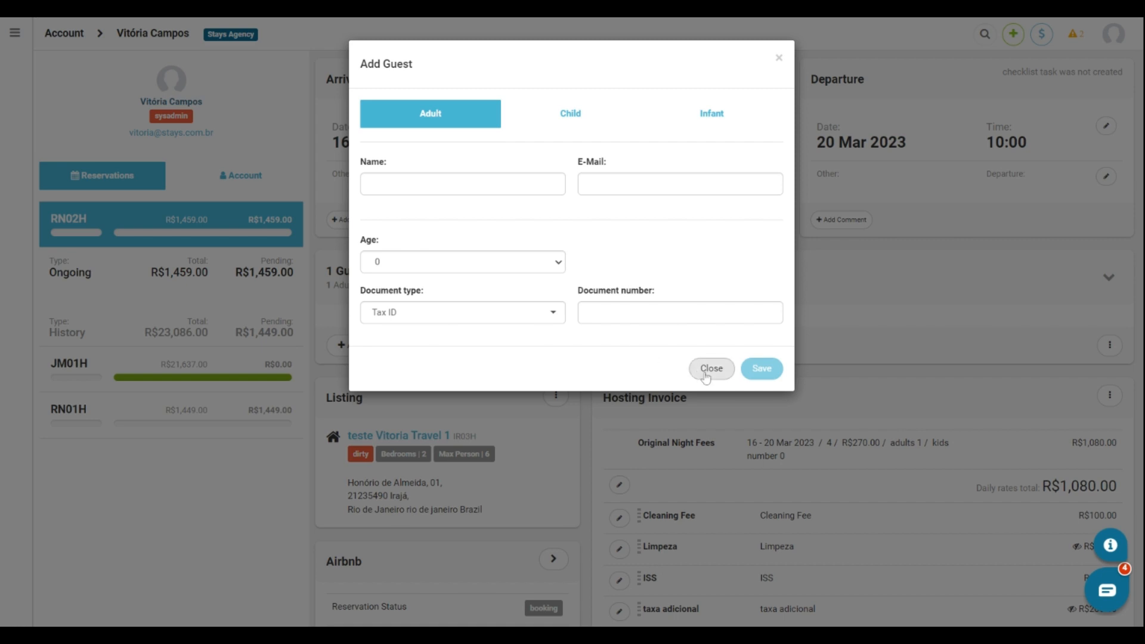
click(705, 375)
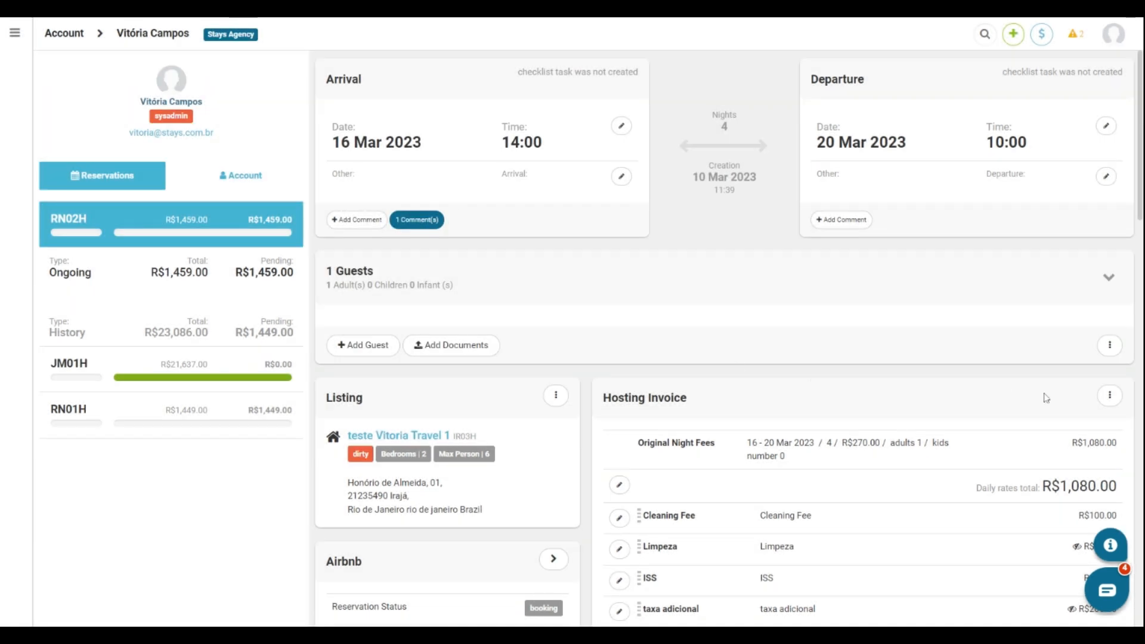
click(1110, 347)
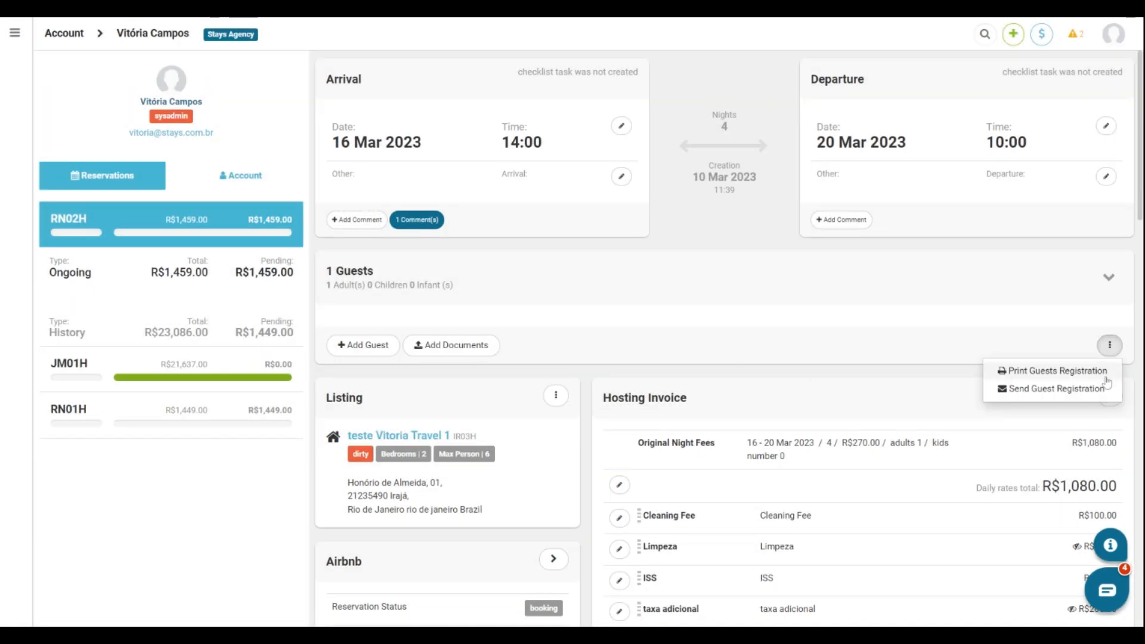
click(1111, 347)
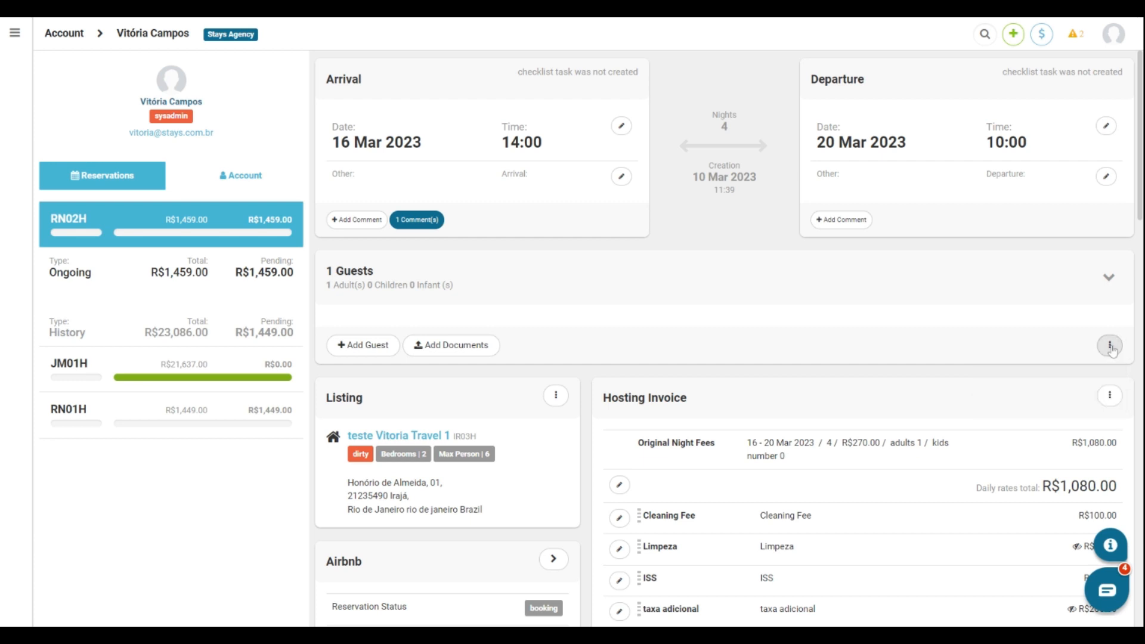
click(473, 345)
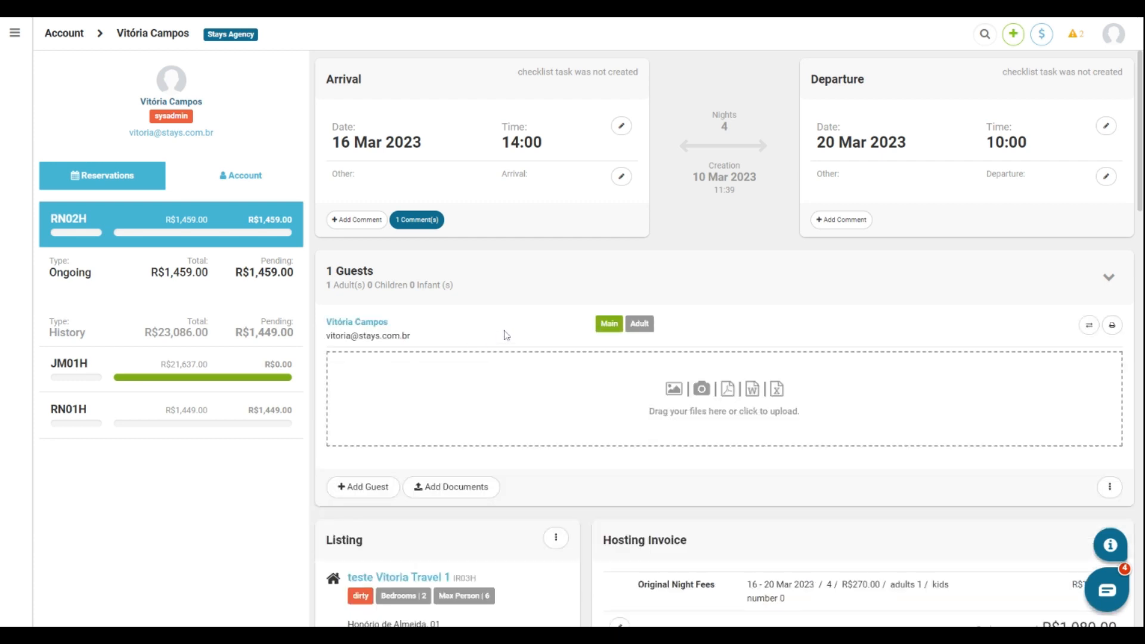
- Show the switch, print and building registration options of the reserved listing
scroll(506, 335, down, 6)
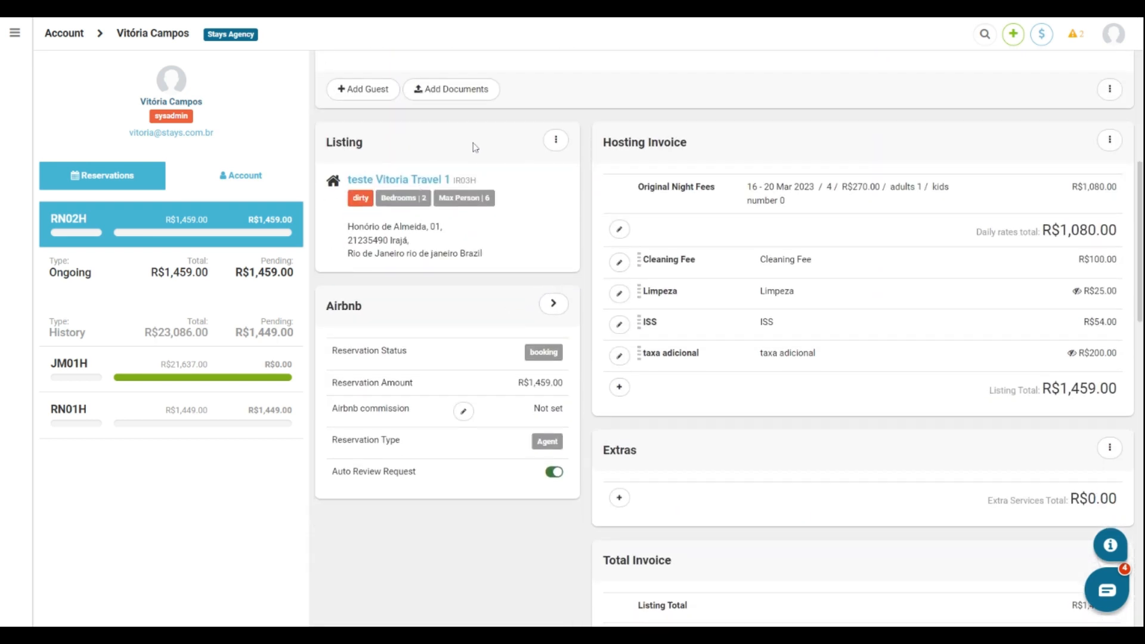
click(556, 141)
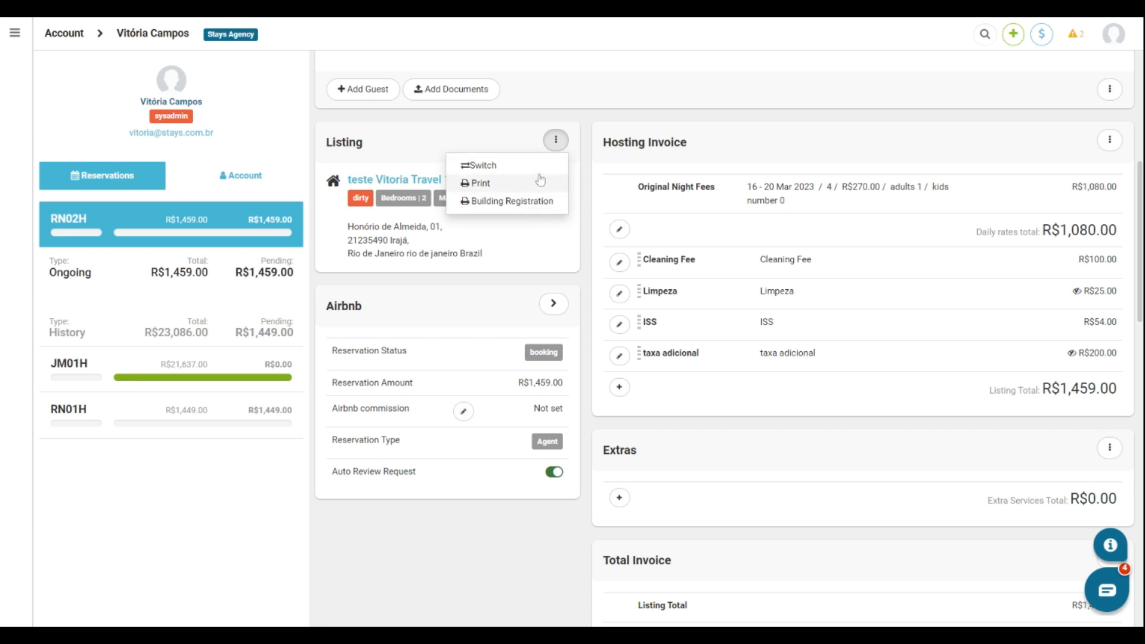
click(556, 143)
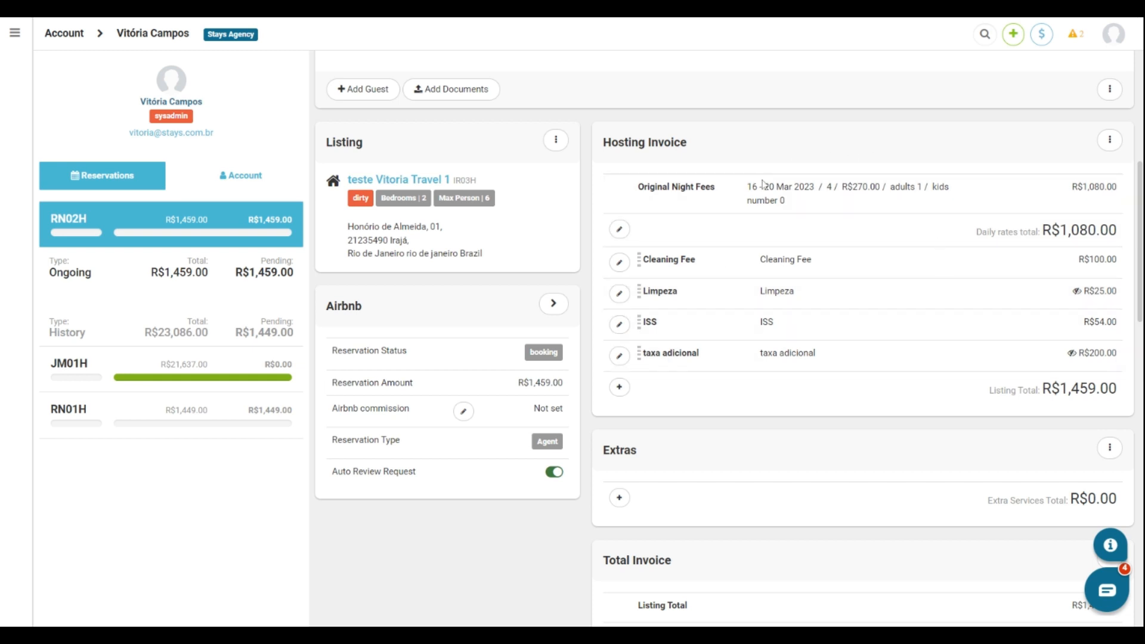
- Examine the Hosting Invoice's additional fee types and its options for printing or e-mailing the invoice and contract
click(620, 388)
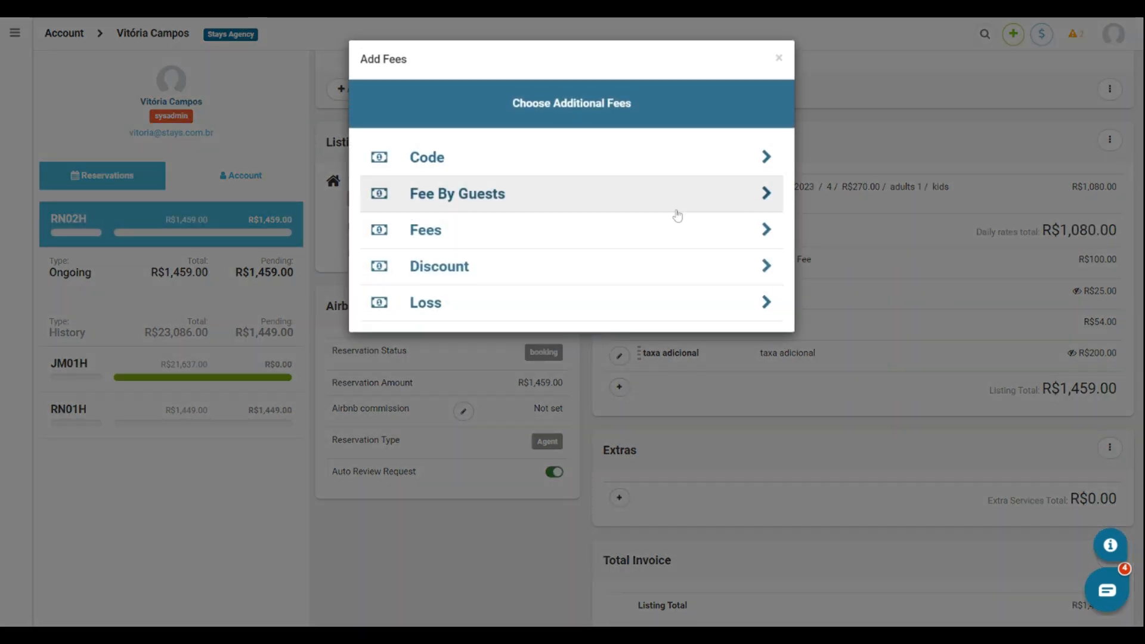
click(779, 57)
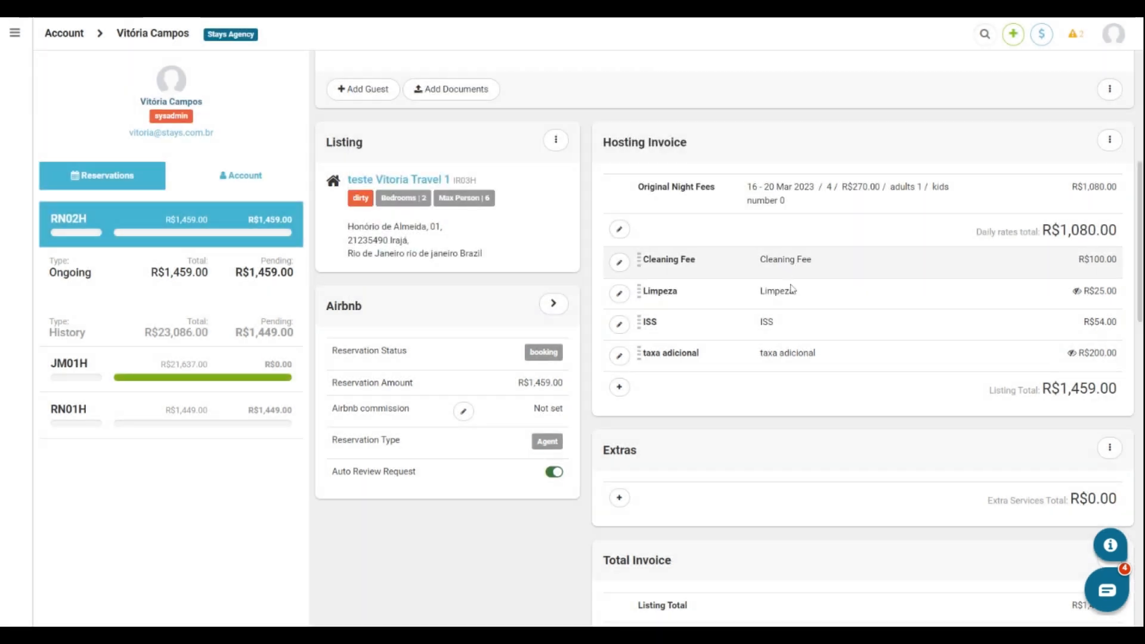
scroll(846, 396, down, 2)
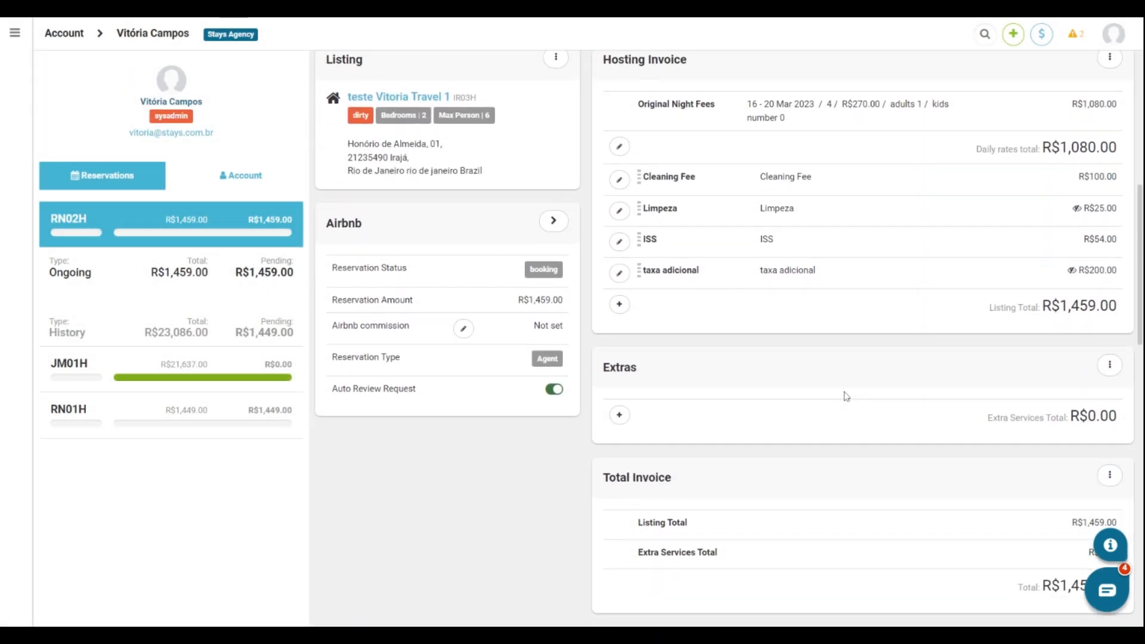
click(1104, 68)
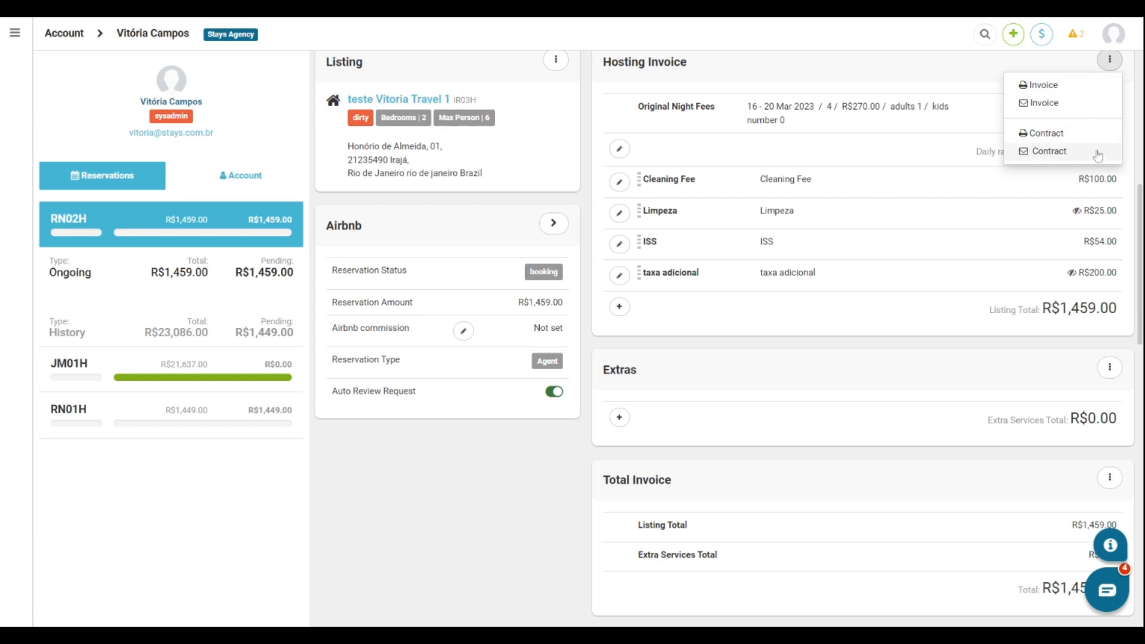
click(1111, 62)
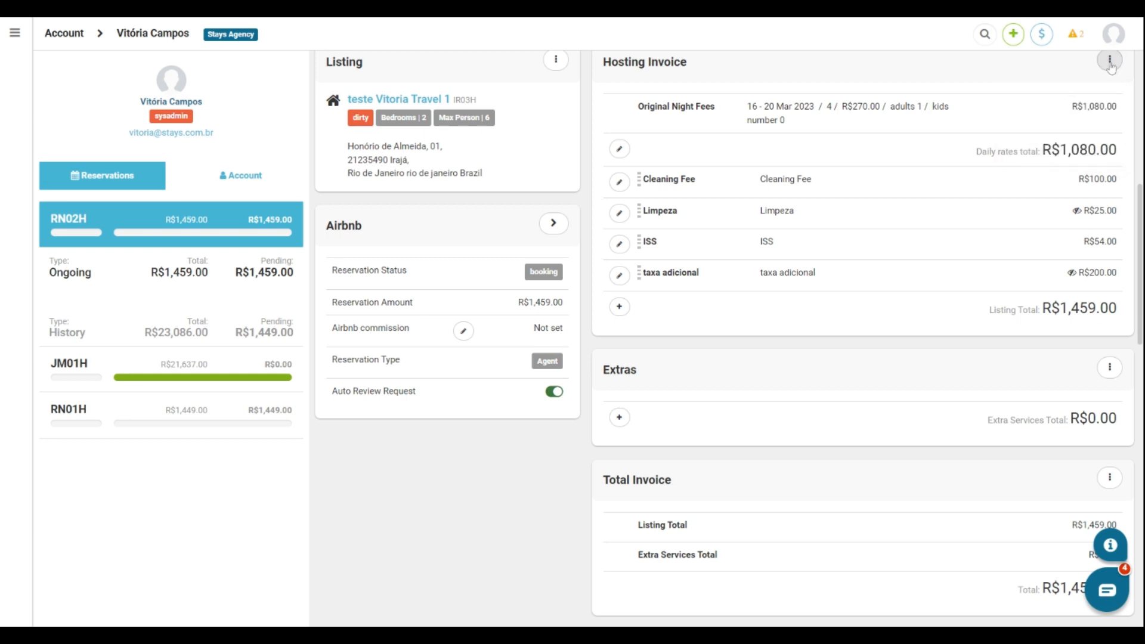
click(619, 307)
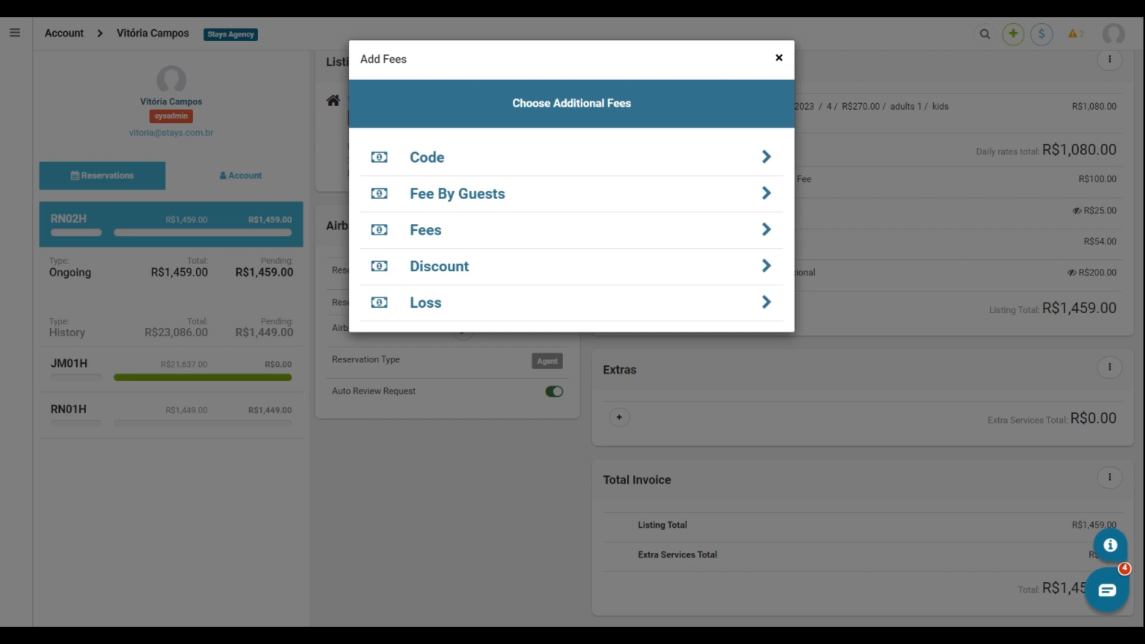
click(778, 58)
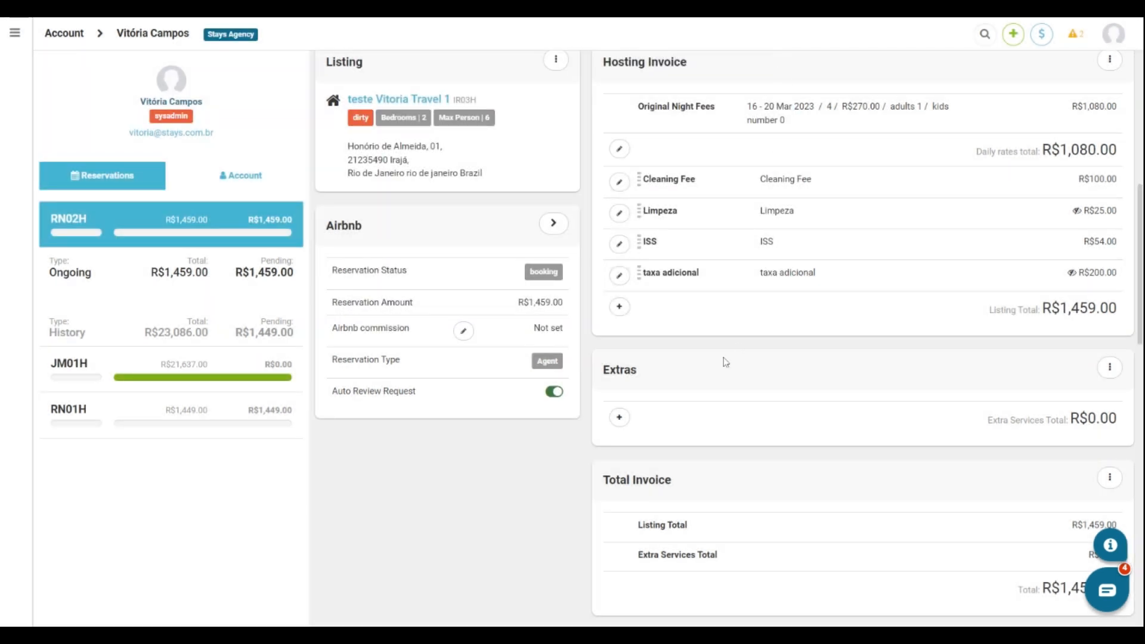
- View the additional fee types available for the reservation's Extras
scroll(710, 385, down, 1)
scroll(710, 385, down, 1)
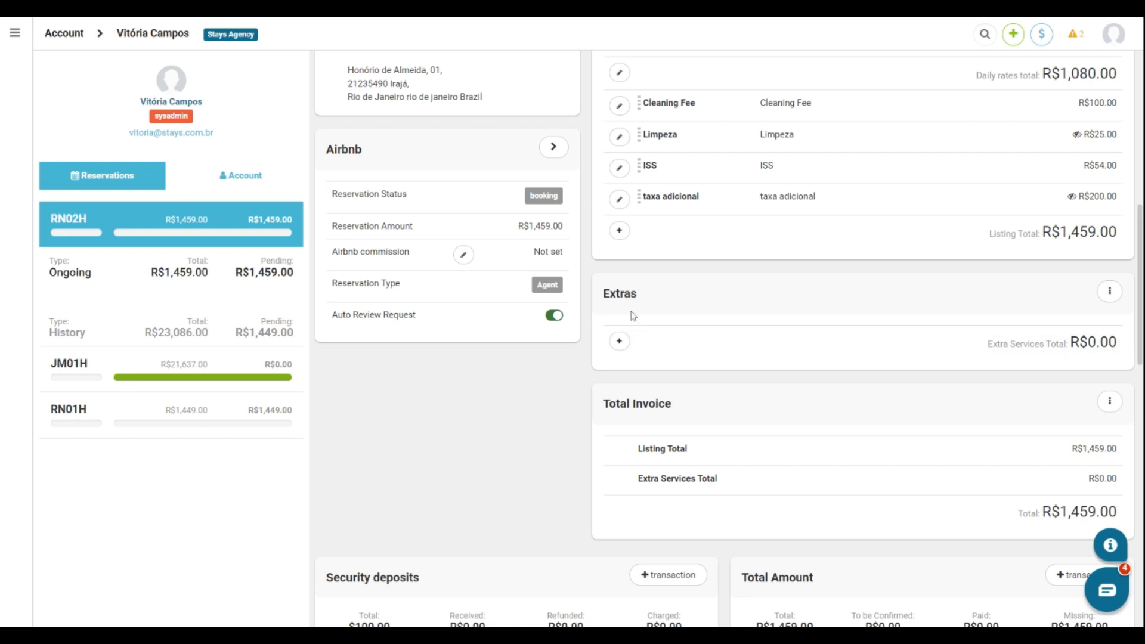
click(619, 342)
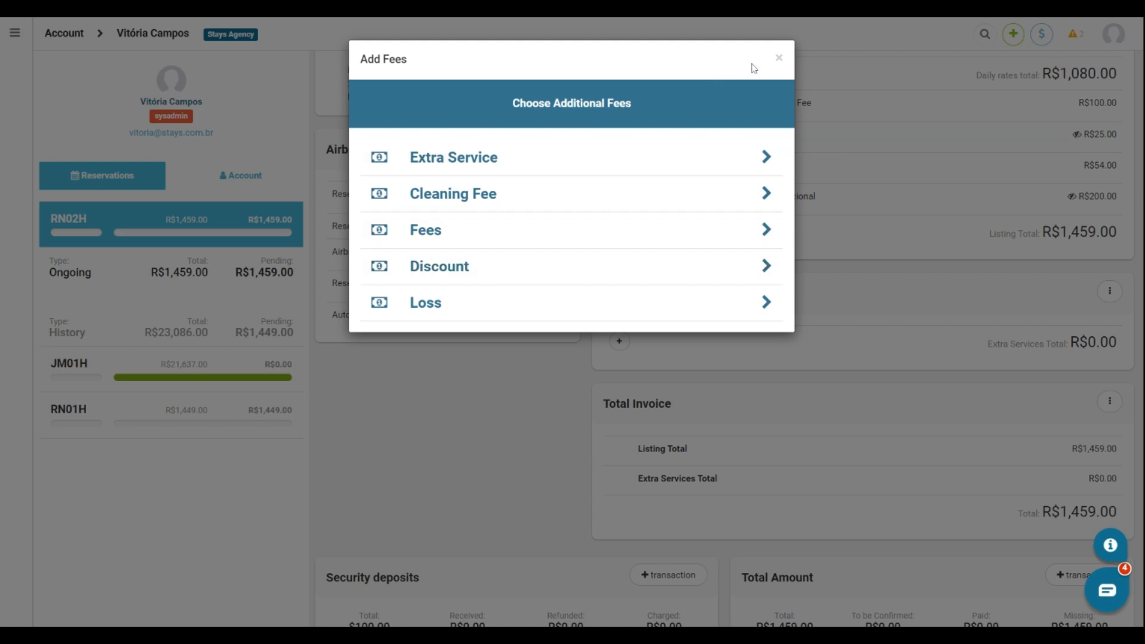
click(779, 59)
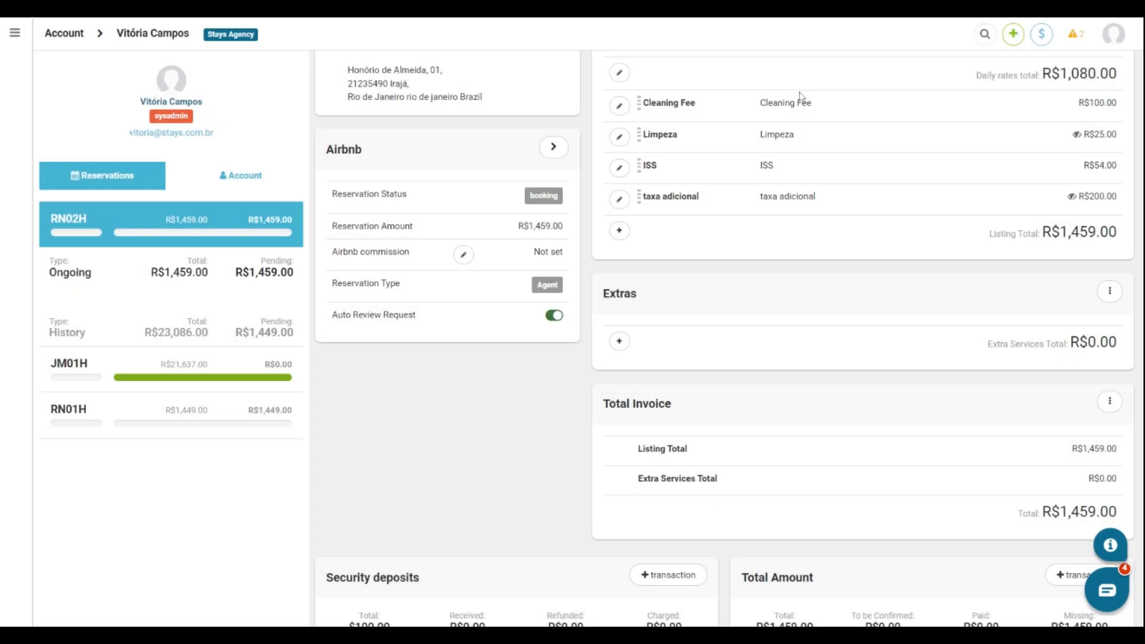
- View the credit card payment form for the reservation's Total Amount with Pagar.me interno as the payment channel, and return to the payment methods
scroll(792, 414, down, 2)
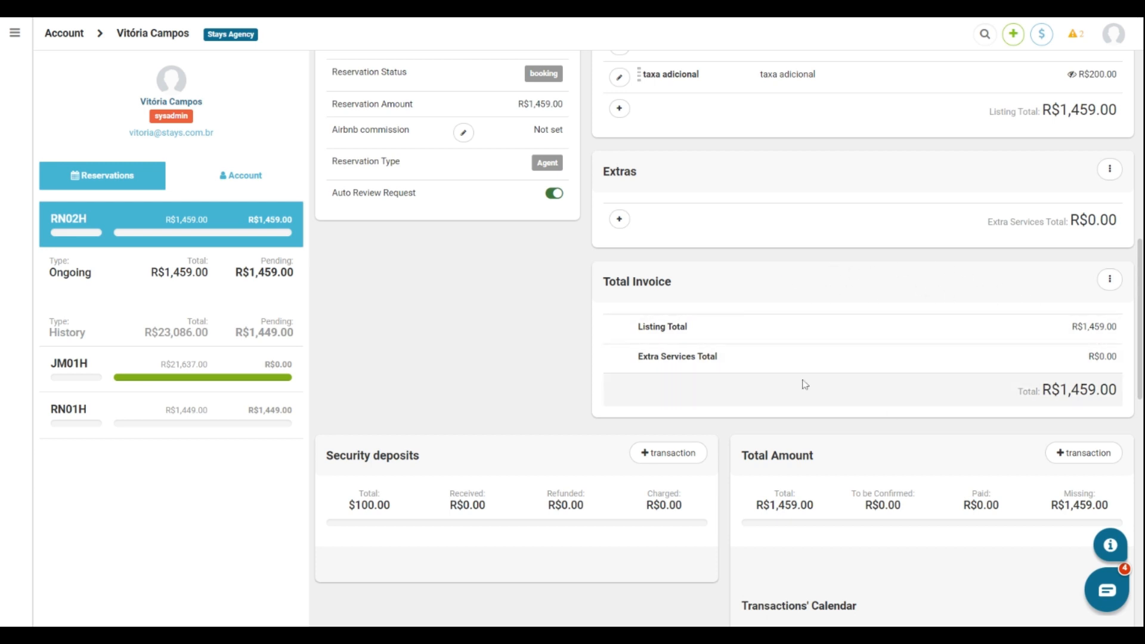
scroll(712, 378, down, 1)
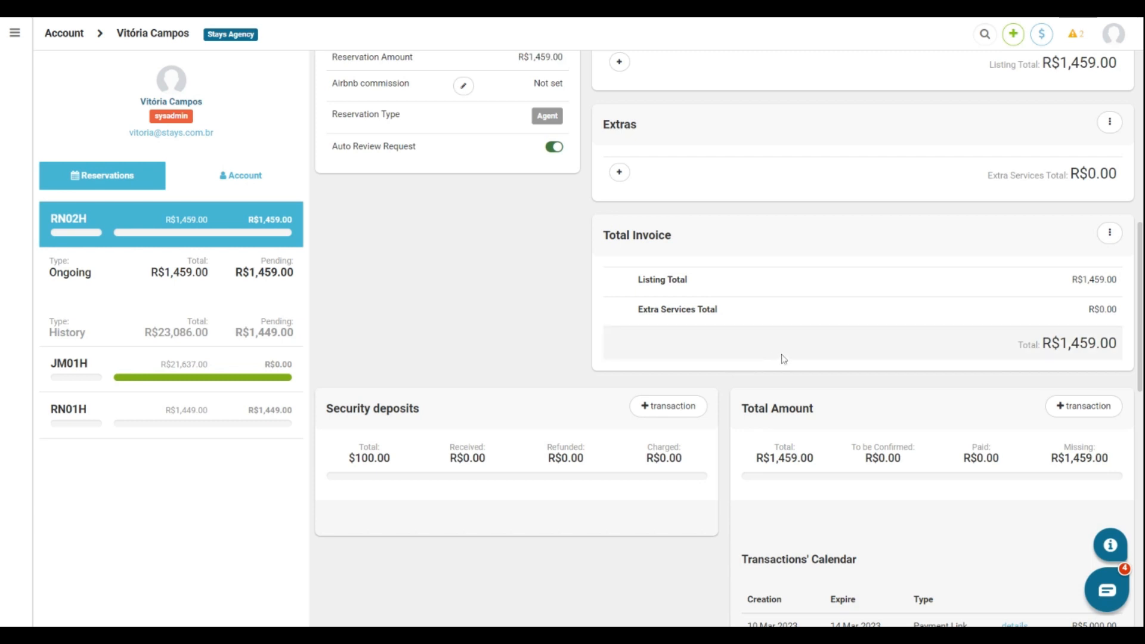
scroll(553, 333, down, 3)
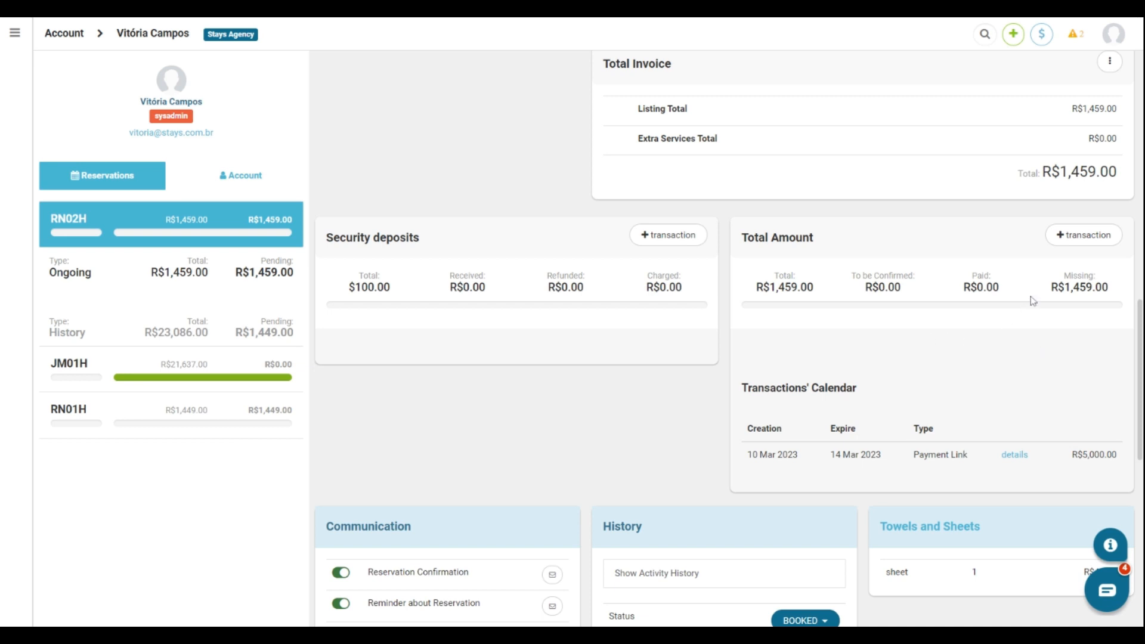
click(1076, 237)
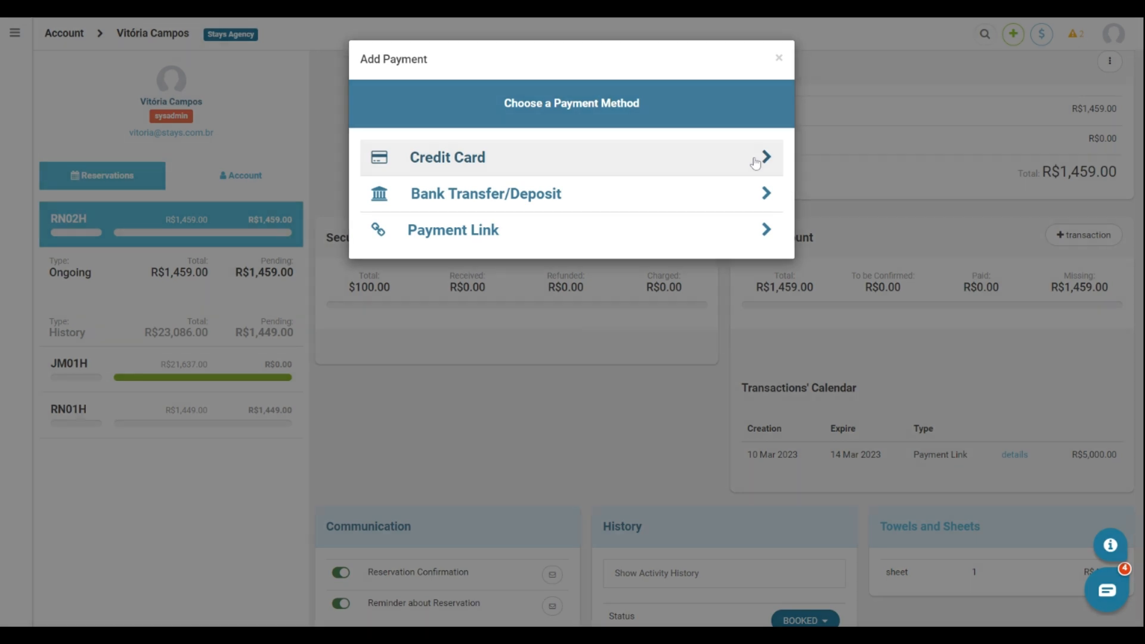
click(755, 161)
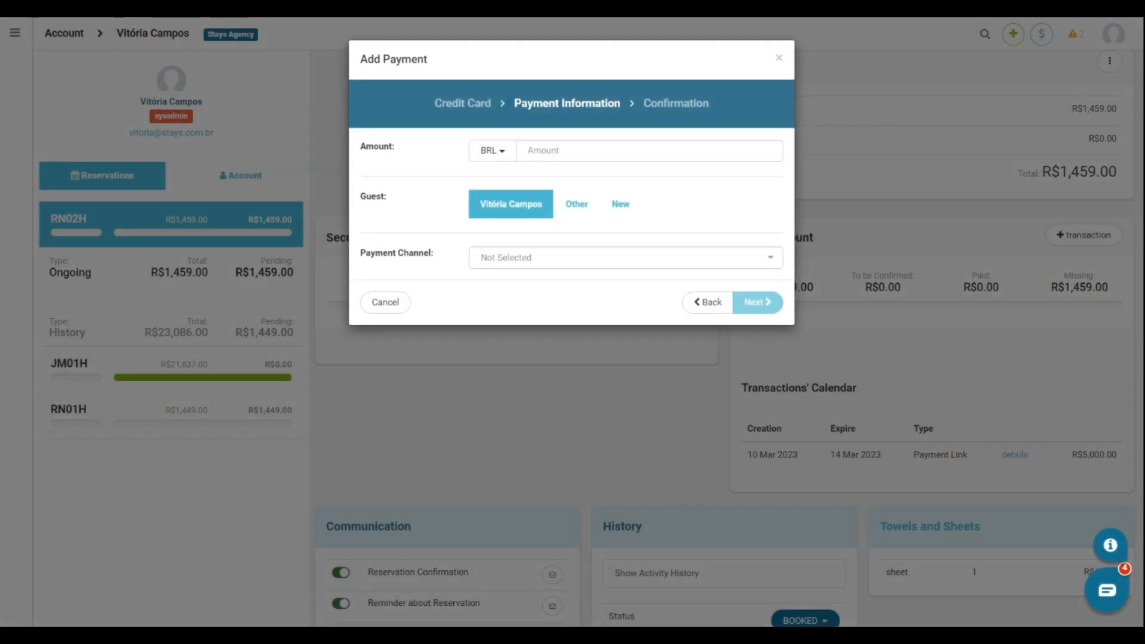
click(518, 260)
click(520, 281)
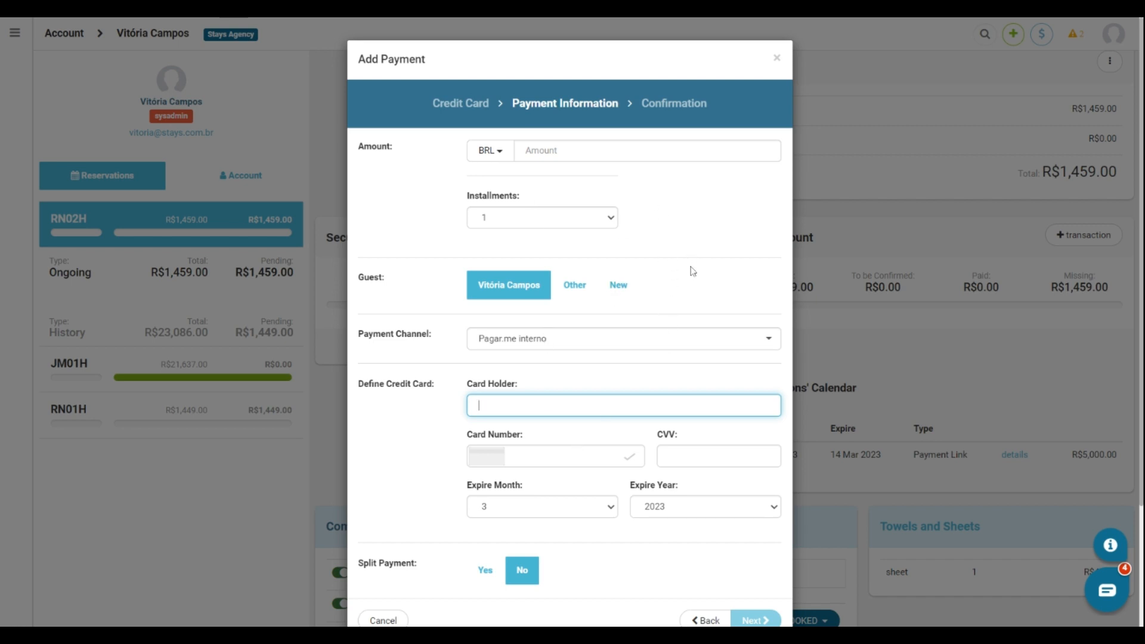
scroll(692, 271, down, 1)
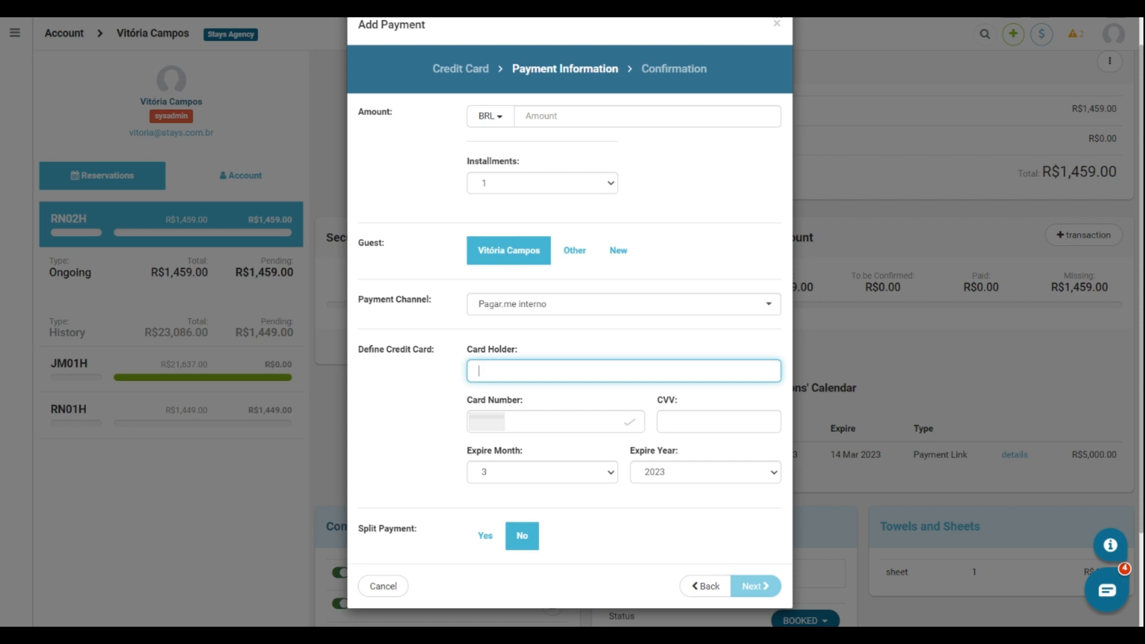
click(715, 581)
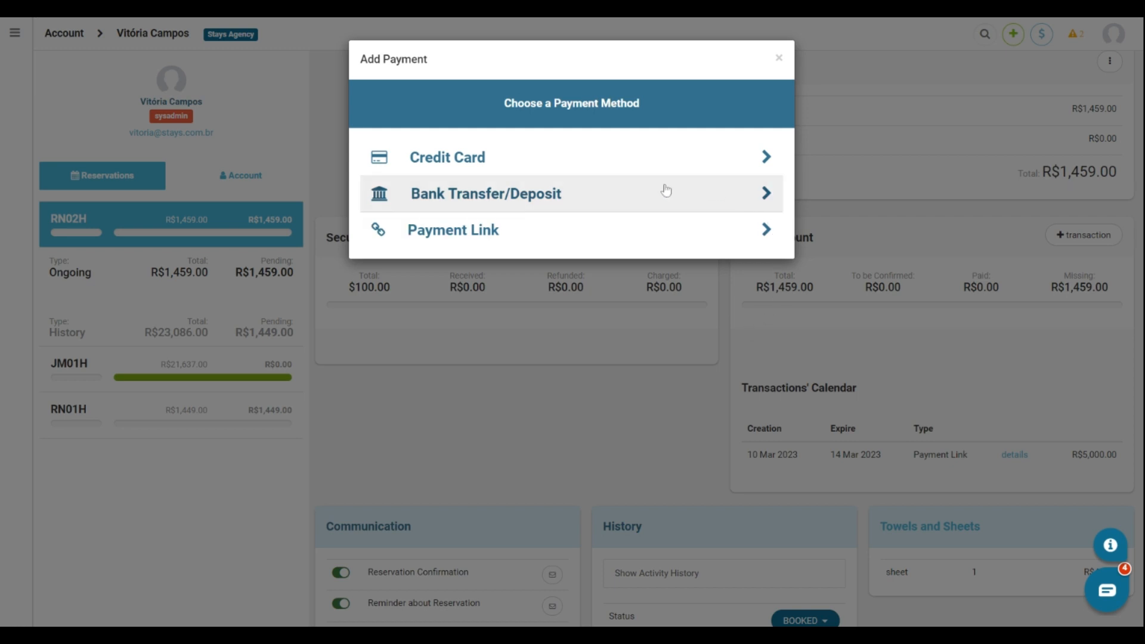
- View the bank transfer/deposit payment form and return to the payment methods
click(743, 203)
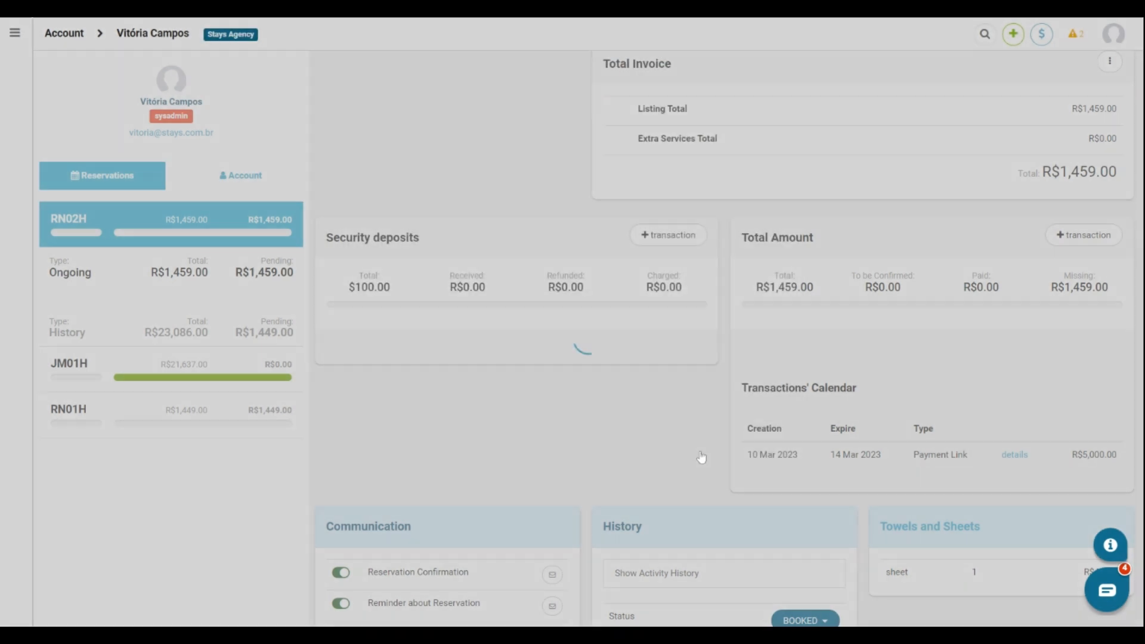
click(703, 456)
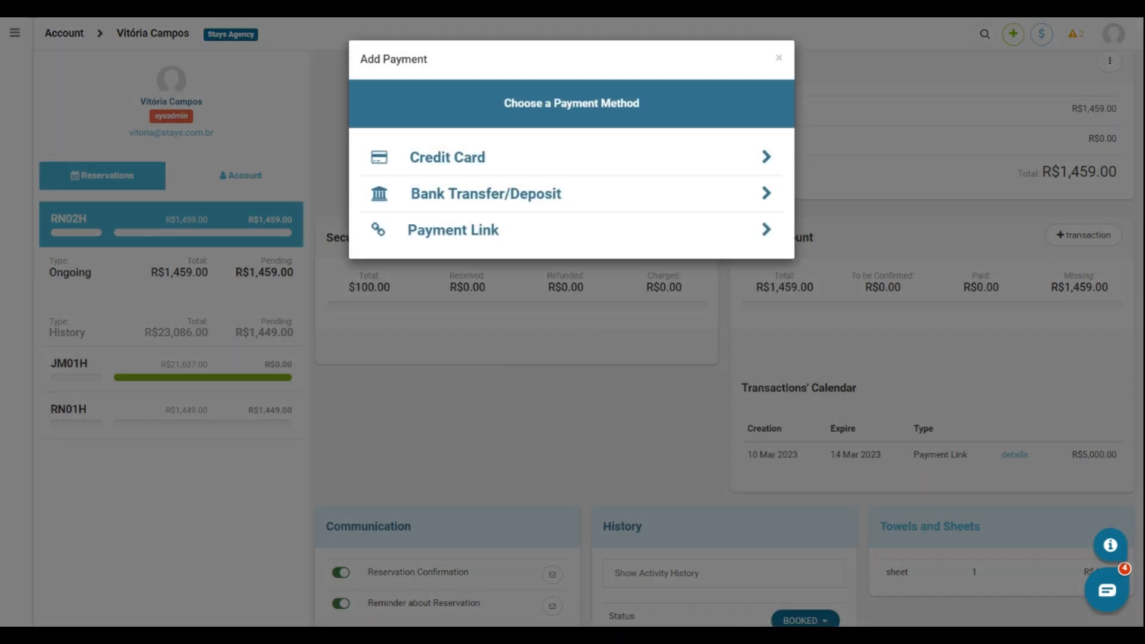
- Set up a payment link for BRL 100.00 due 13 Mar 2023 with pagarme interno as the payment method
click(767, 231)
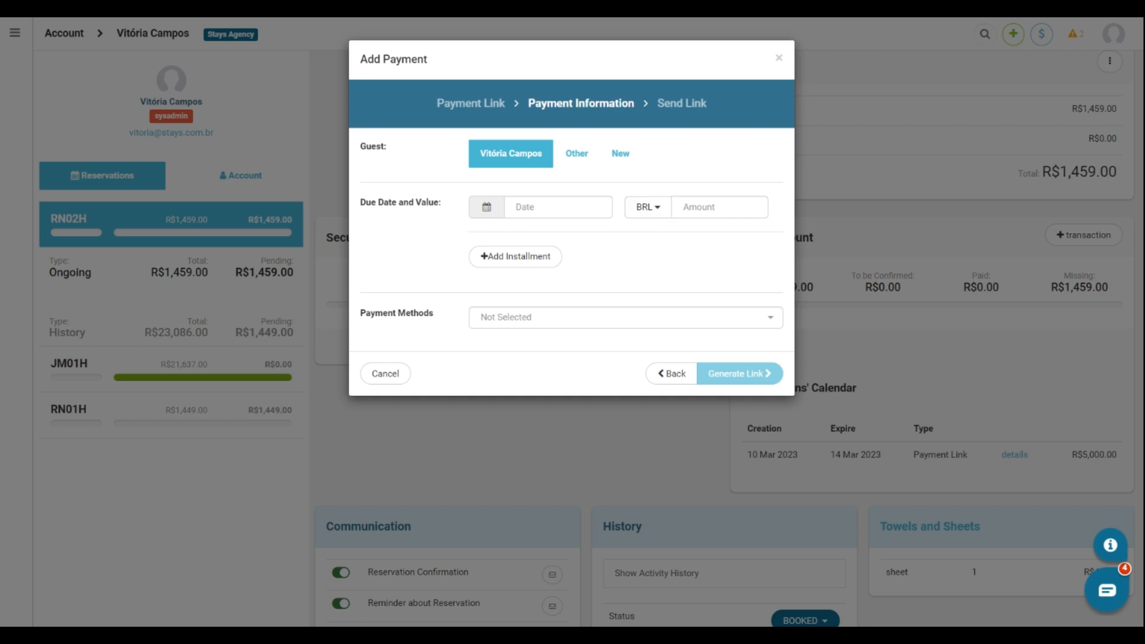
click(683, 212)
text(100)
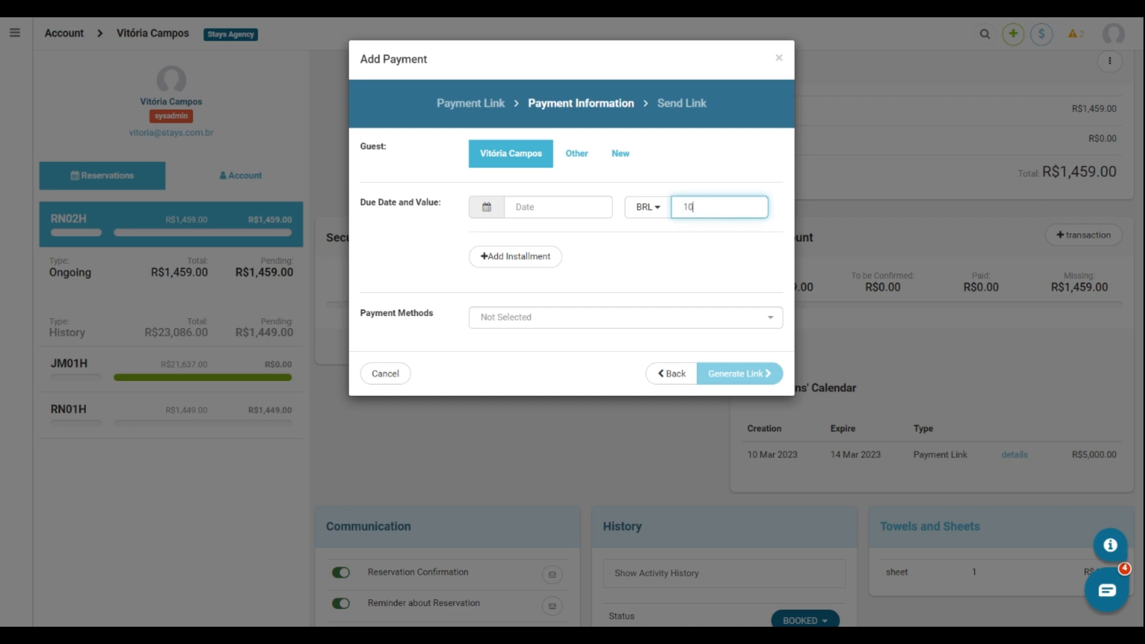
click(561, 207)
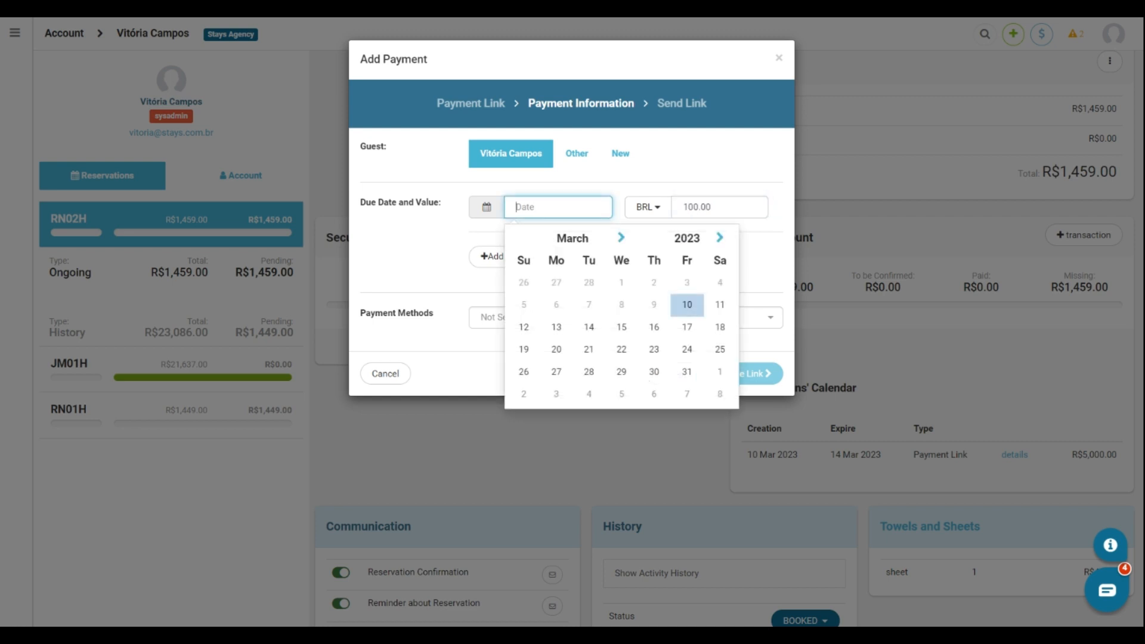
click(557, 326)
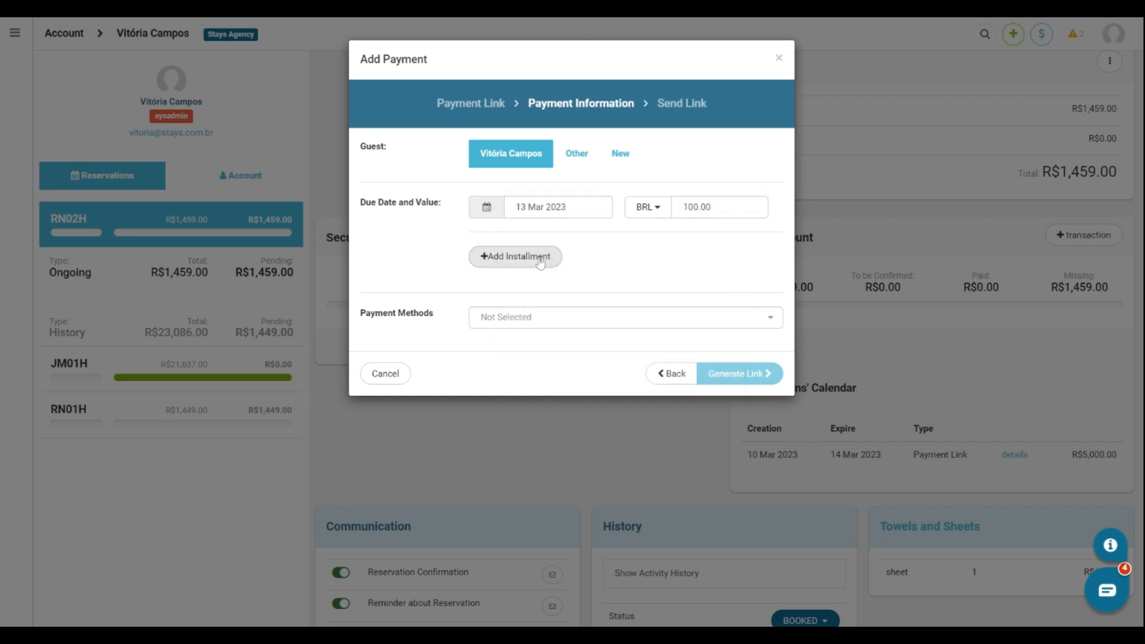
click(547, 321)
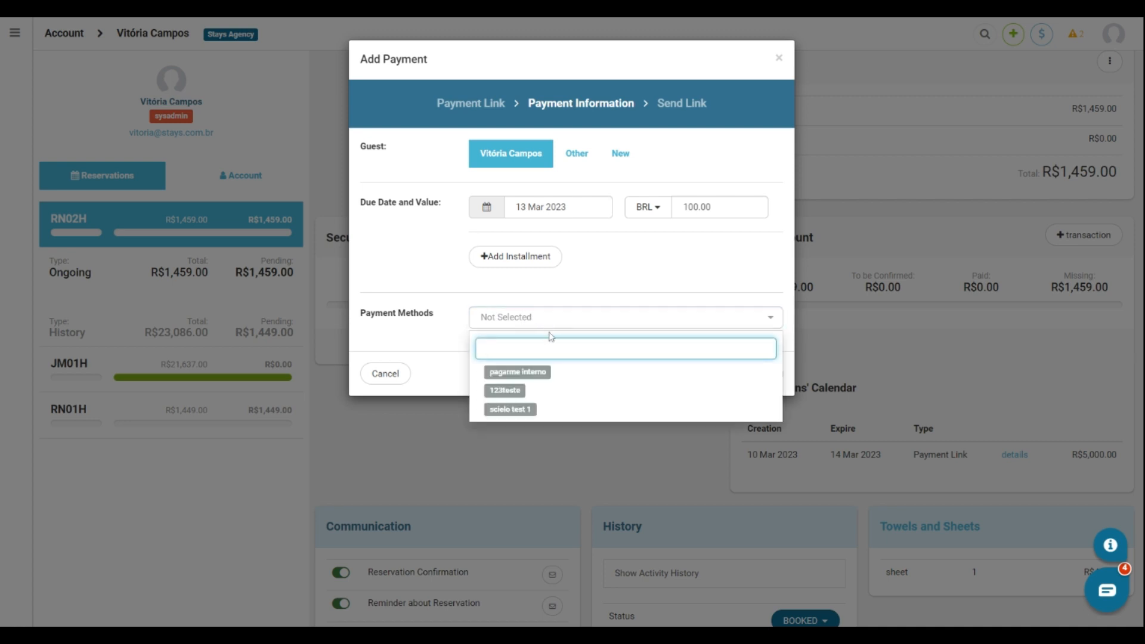
click(536, 374)
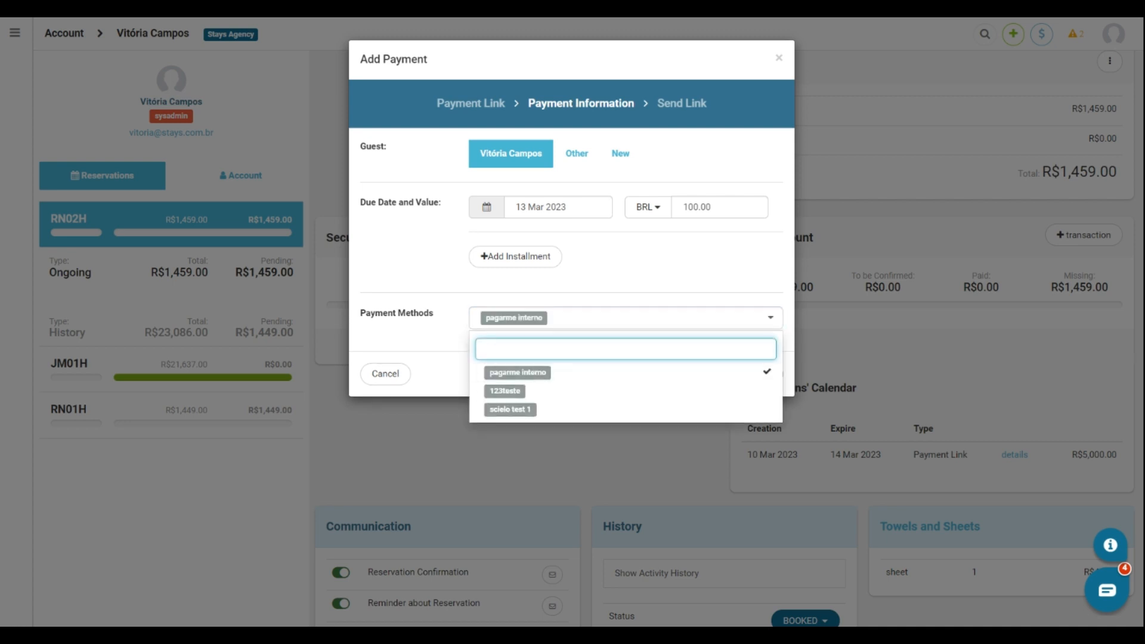
click(577, 303)
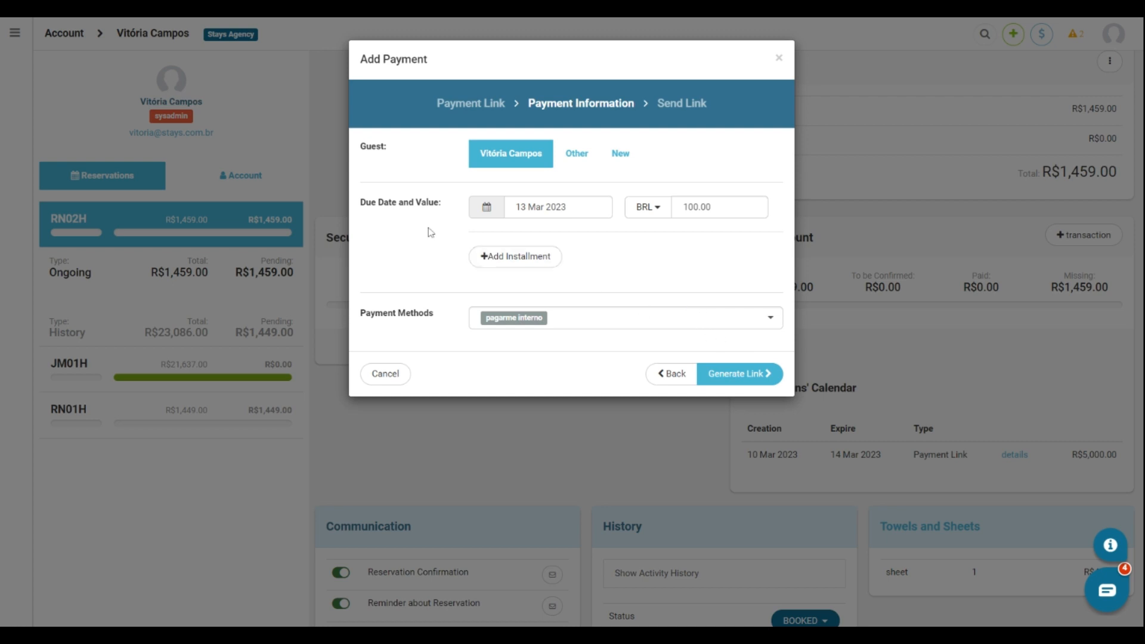
- Generate the payment link to preview its e-mail message, and cancel the payment without sending or saving it
click(747, 374)
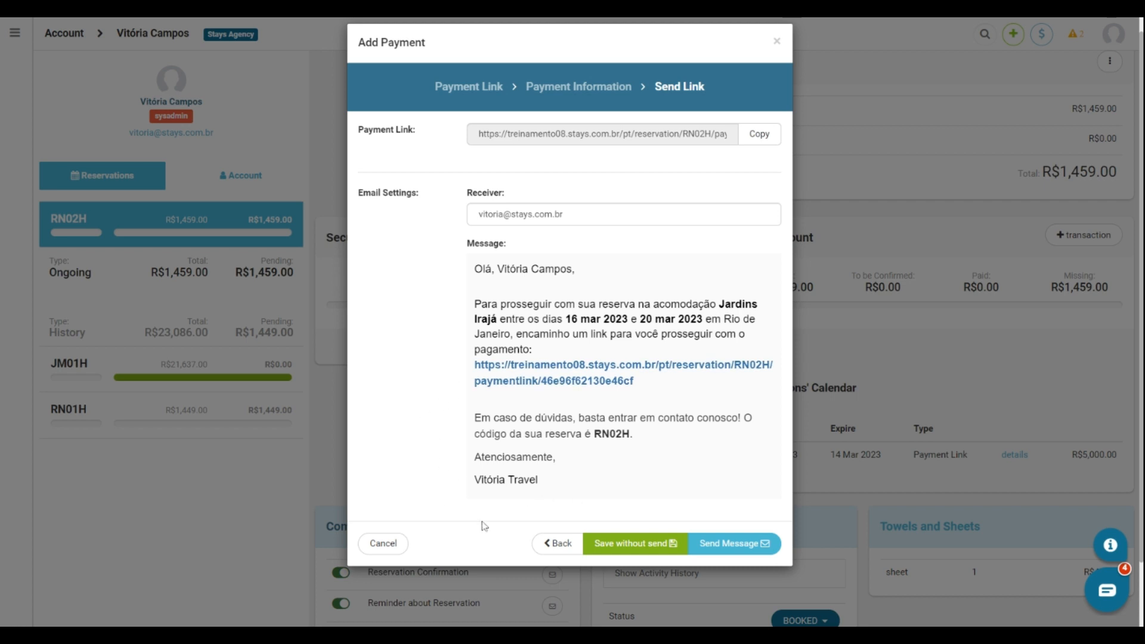
click(539, 543)
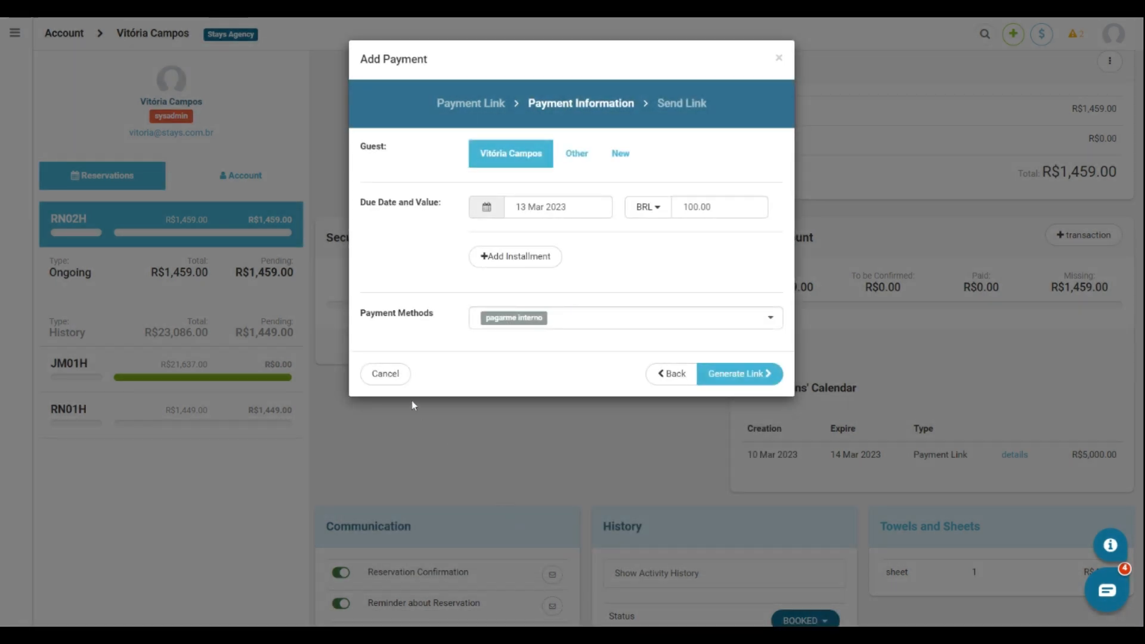
click(385, 376)
- Turn off the Reservation Confirmation, Reminder about Reservation and Request Review messages in the reservation's Communication section
scroll(497, 447, down, 4)
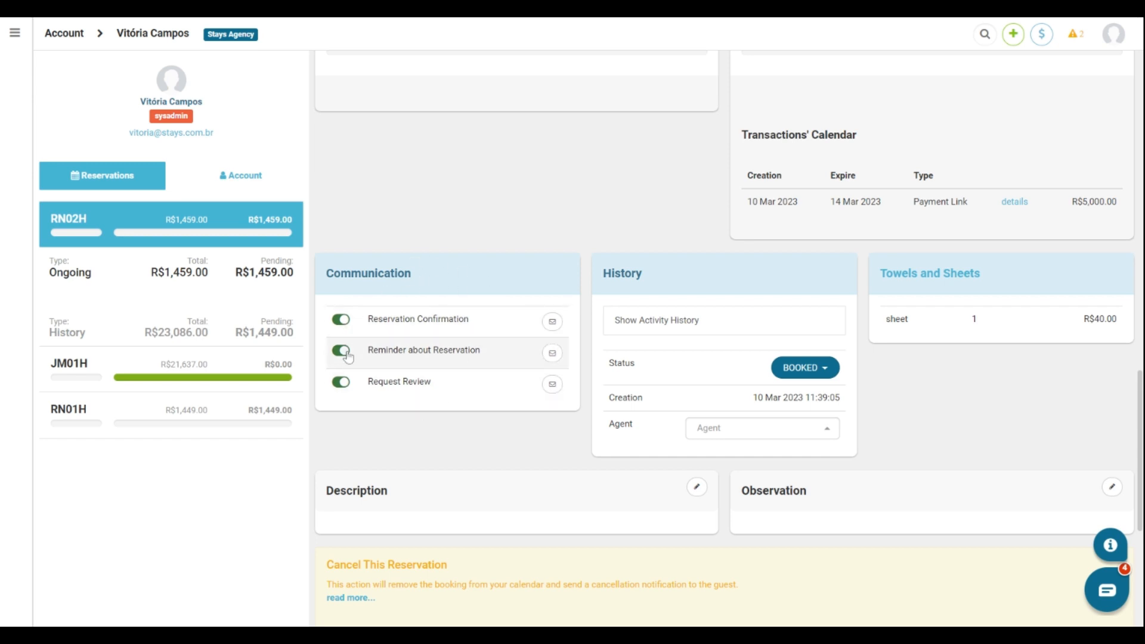
click(343, 327)
click(344, 350)
click(341, 383)
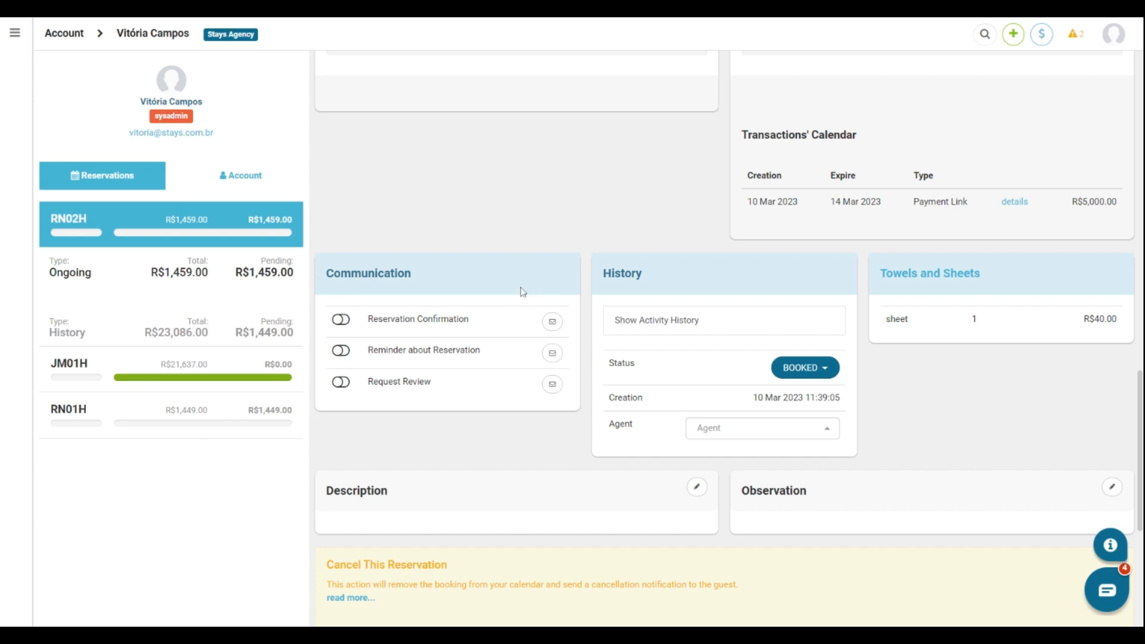
- Preview the Reservation Confirmation e-mail, add the text "EDIT" after the stay period, and cancel without sending
click(553, 323)
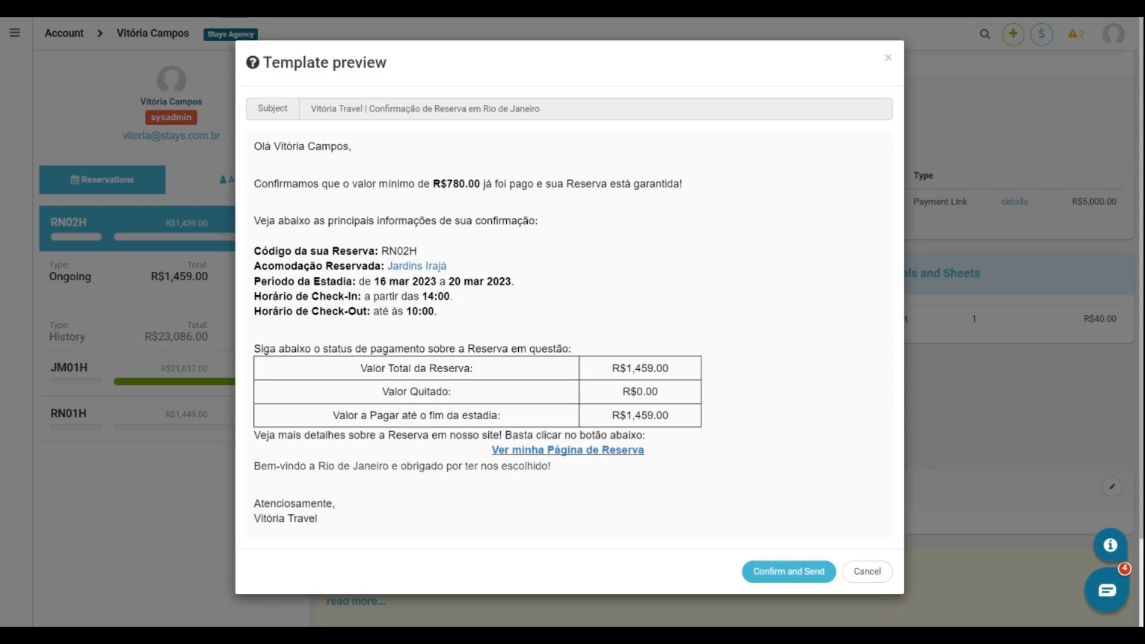
text(EDIT)
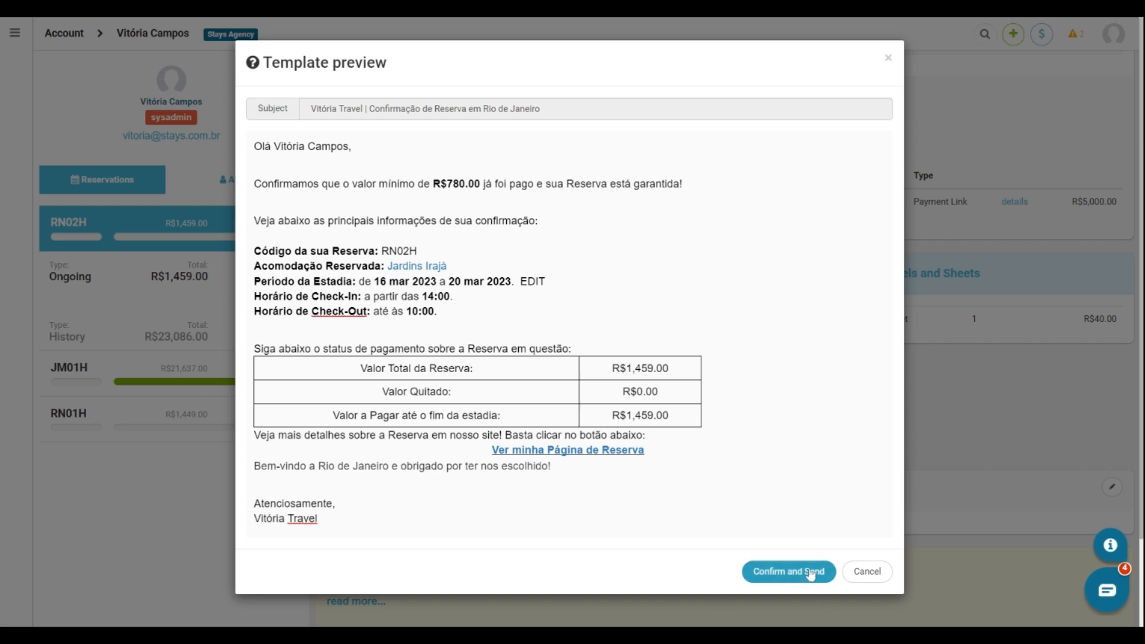
click(867, 571)
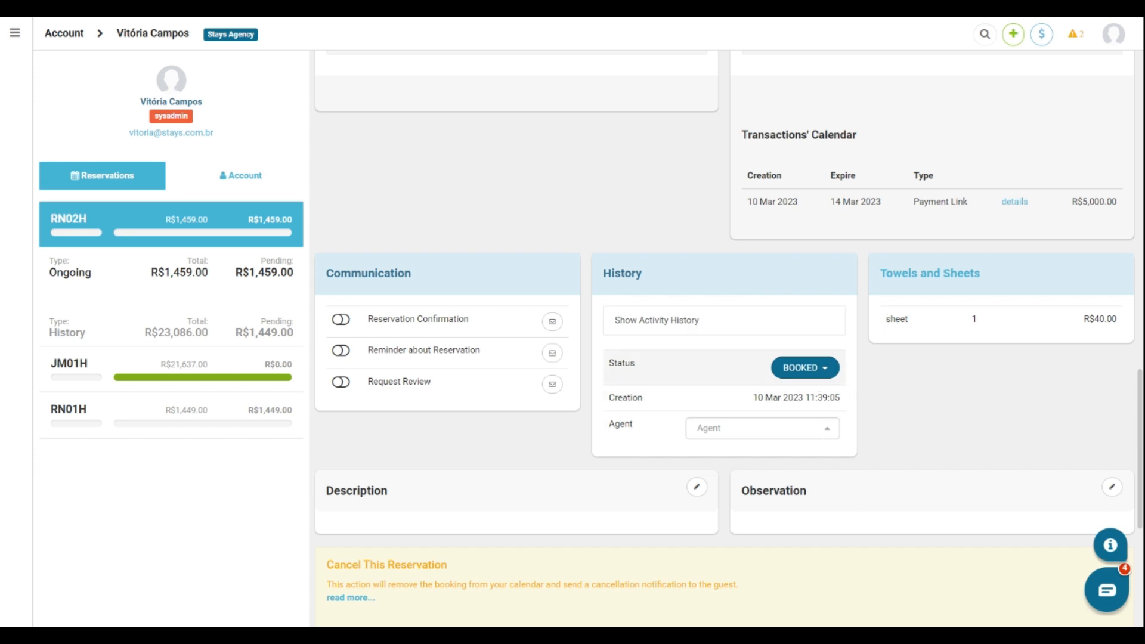
- View the status options in the reservation's History section and the sections for cancelling or deleting the reservation
click(801, 370)
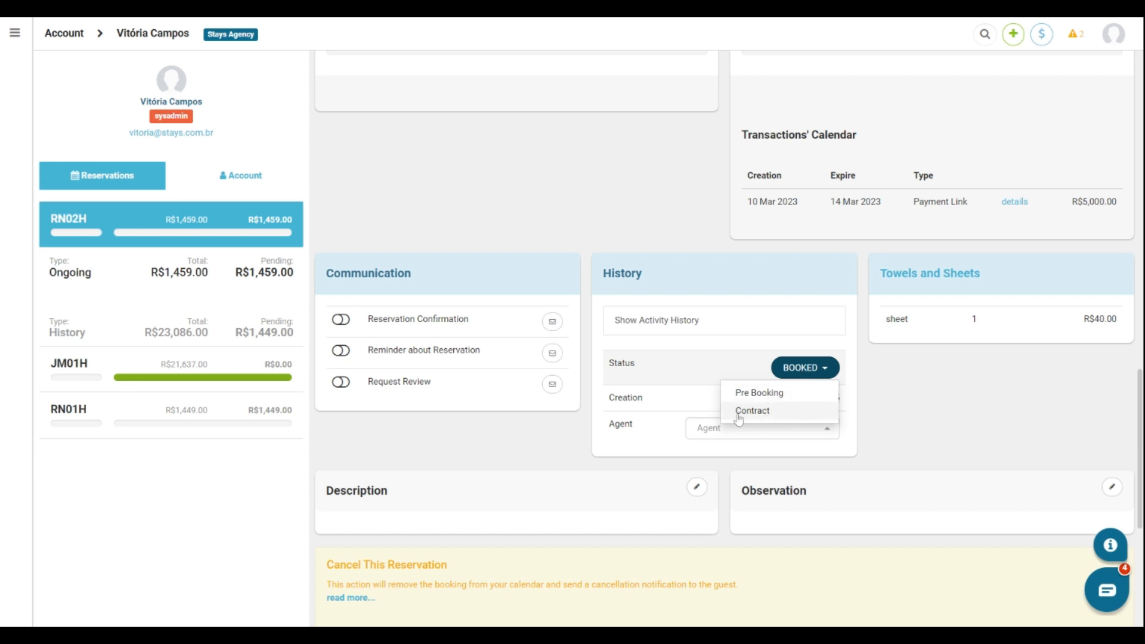
click(823, 371)
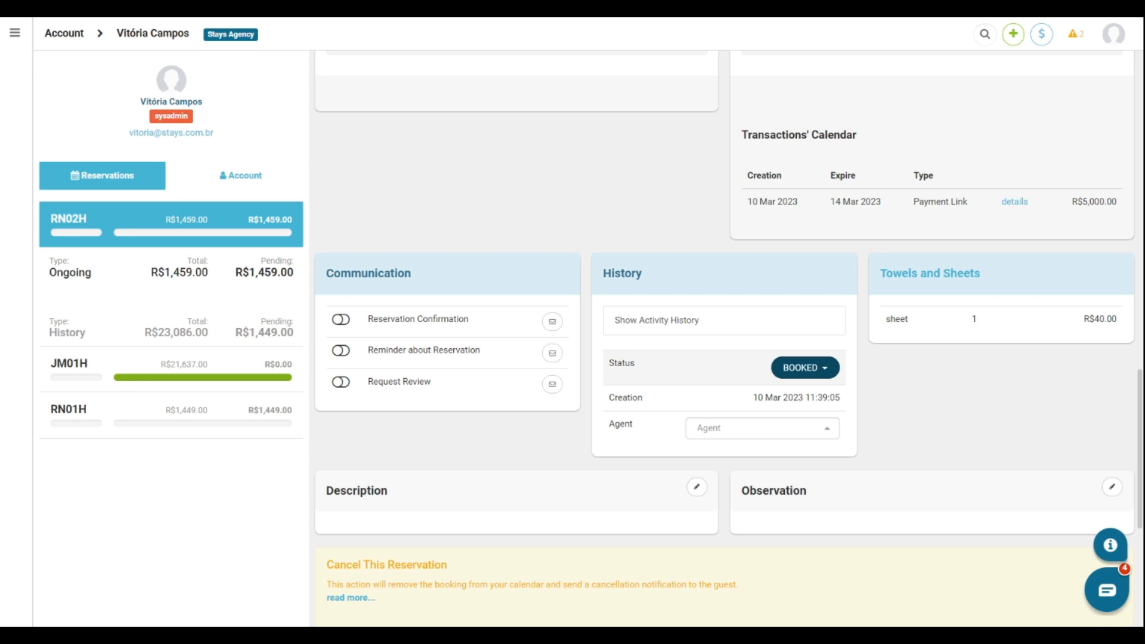
scroll(725, 339, down, 5)
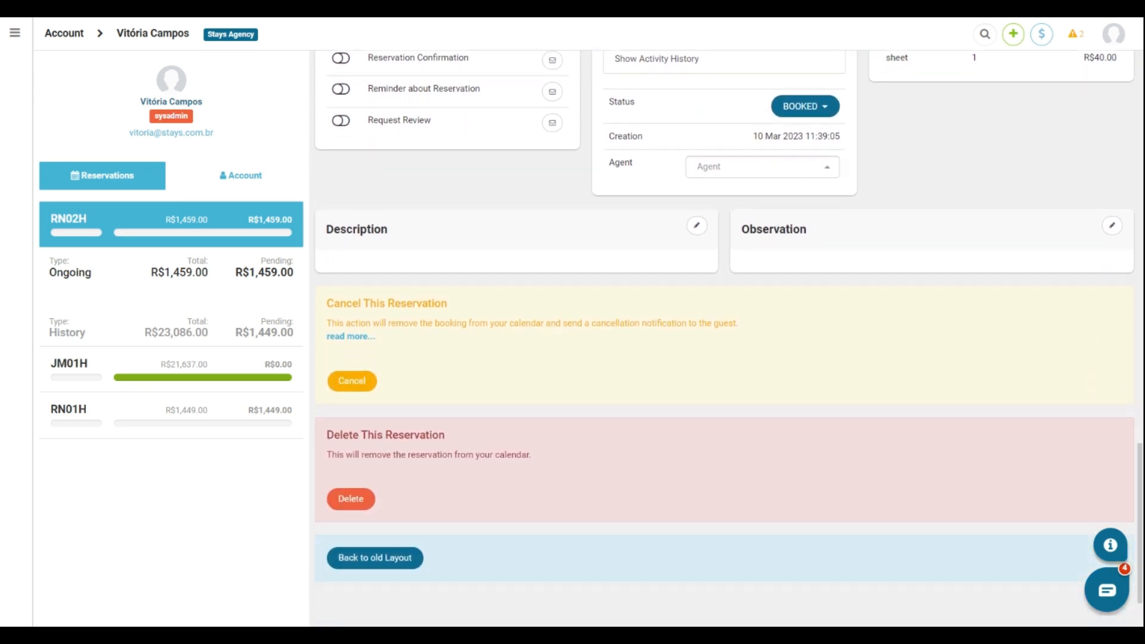